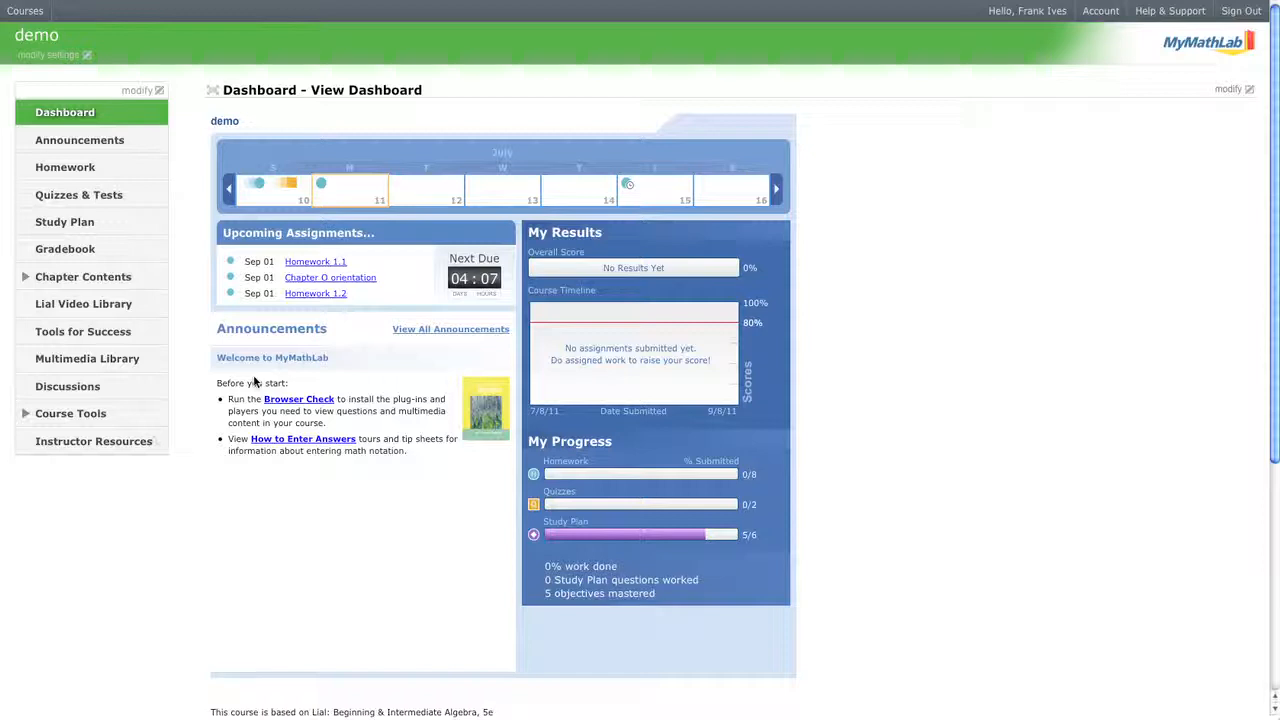
Switch Quizzes & Tests to the Manage view and start a new quiz via Create Assignment > Create Quiz.
{"action": "left_click", "coordinate": [117, 196]}
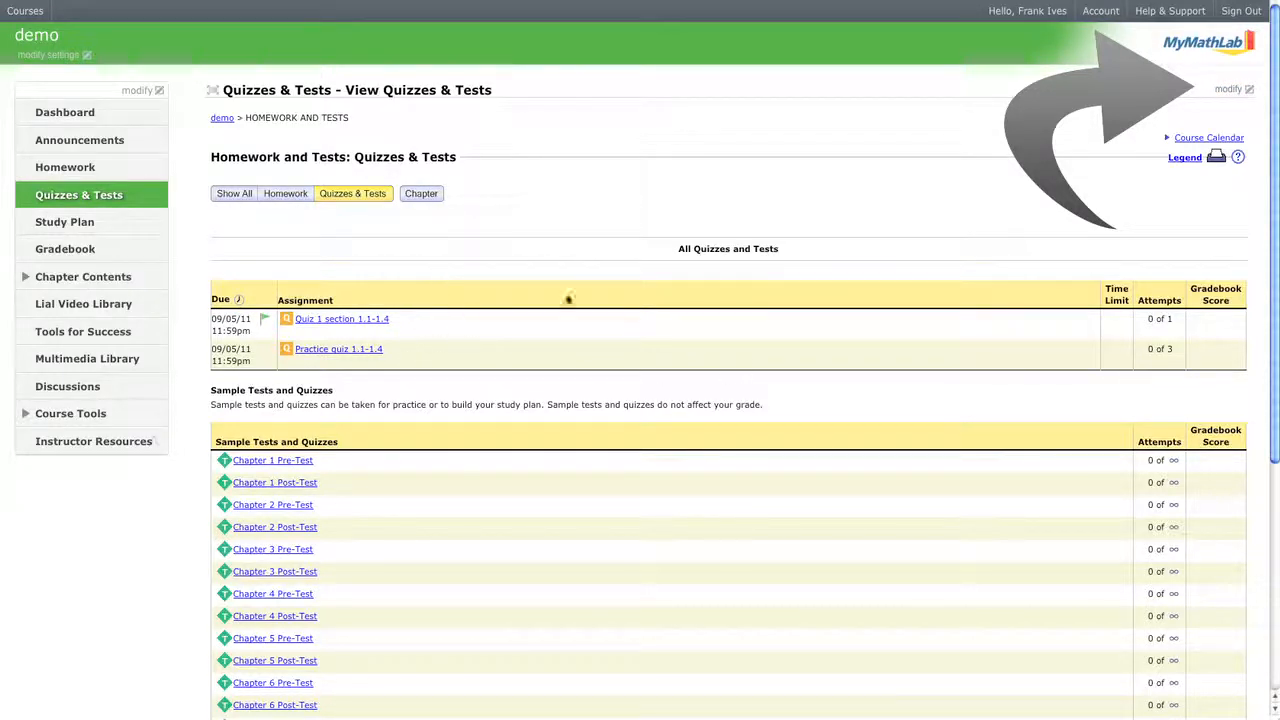
{"action": "left_click", "coordinate": [1228, 89]}
{"action": "left_click", "coordinate": [1212, 121]}
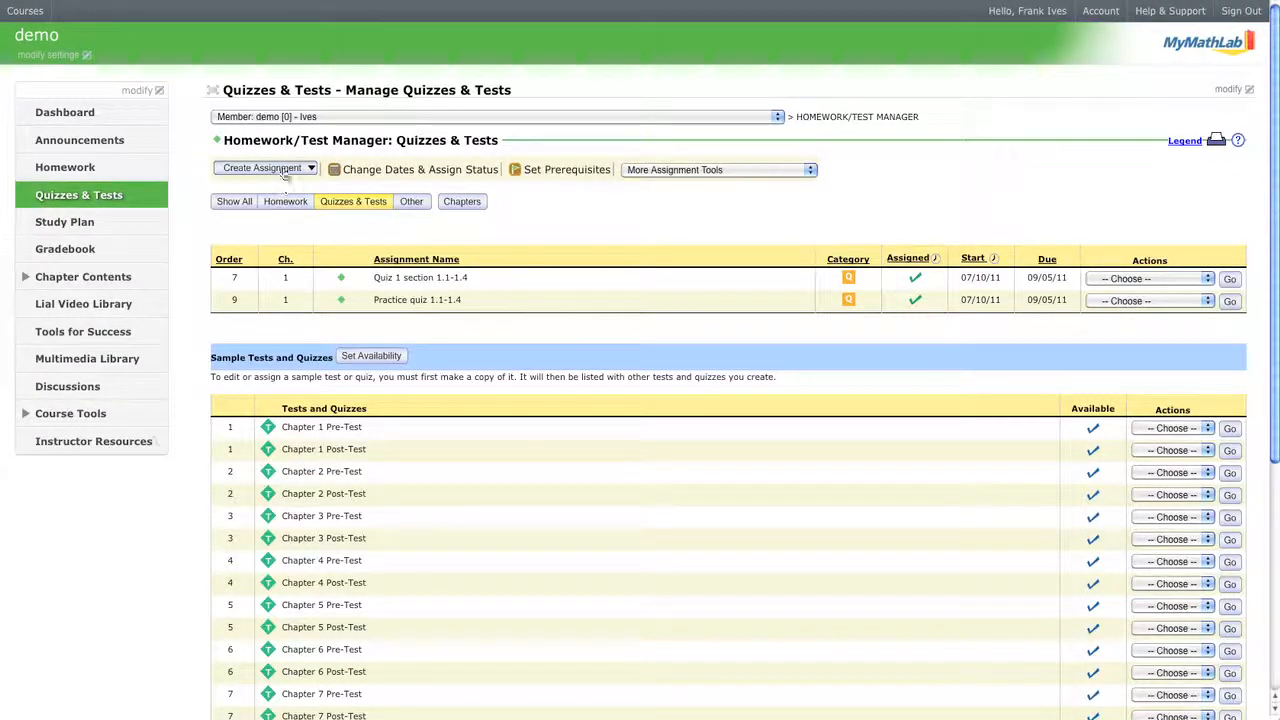
{"action": "left_click", "coordinate": [286, 169]}
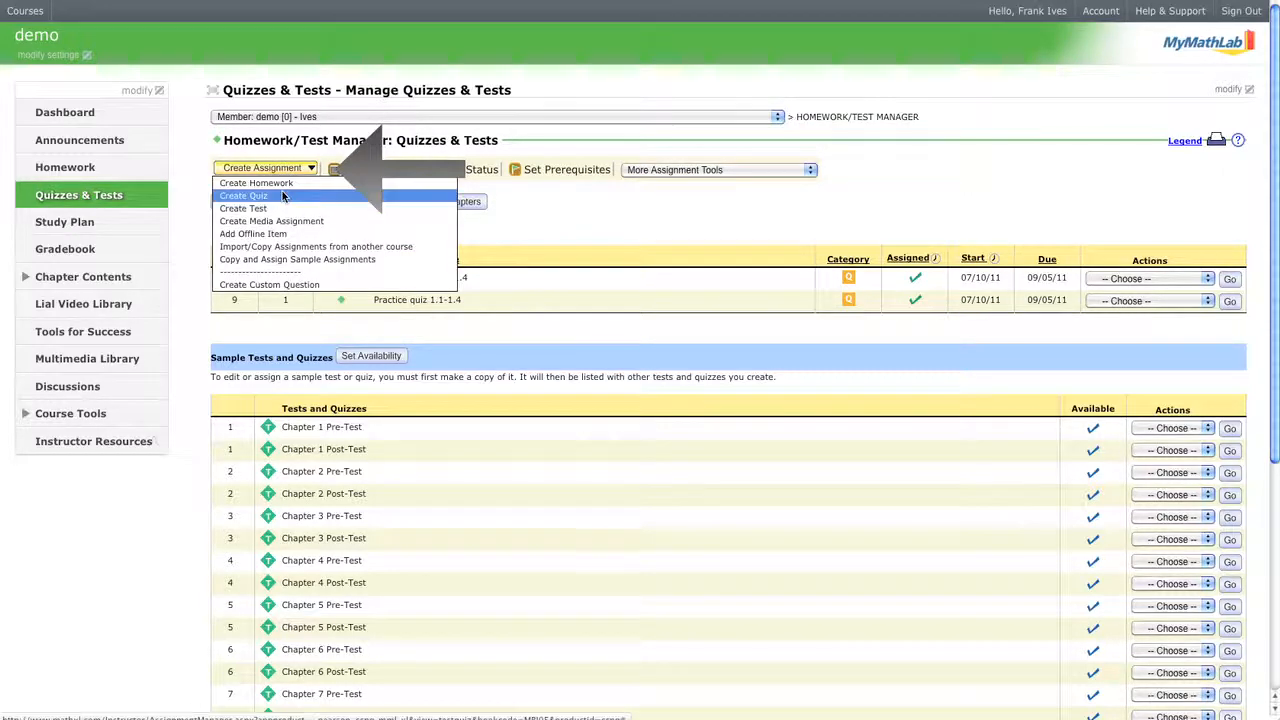
{"action": "left_click", "coordinate": [284, 197]}
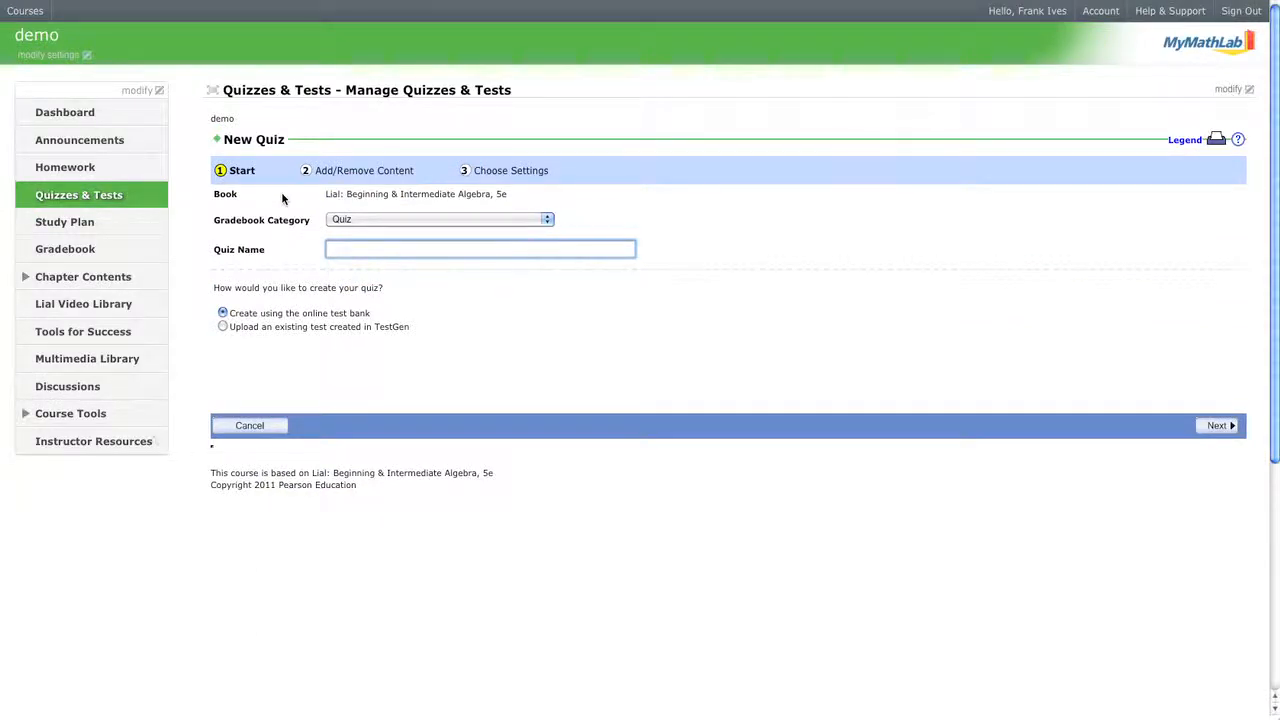
Name the quiz 'my first quiz' and continue to question selection.
{"action": "type", "text": "my f"}
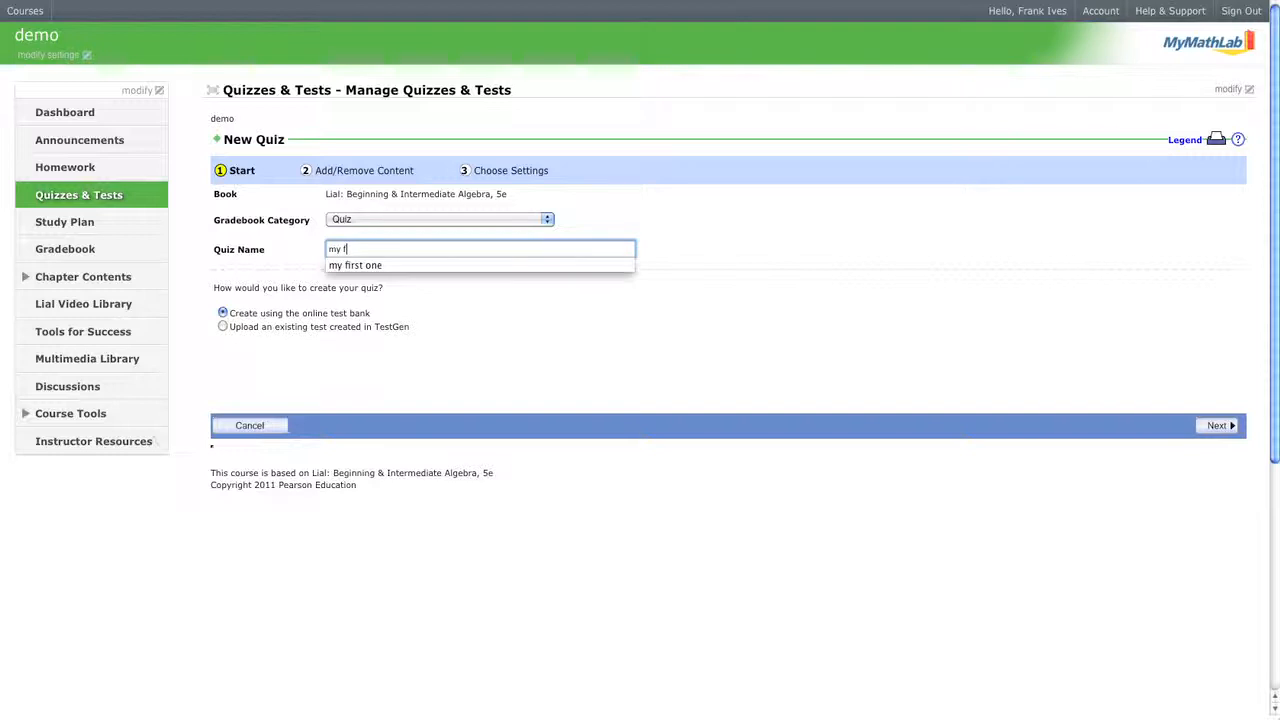
{"action": "type", "text": "irst quiz"}
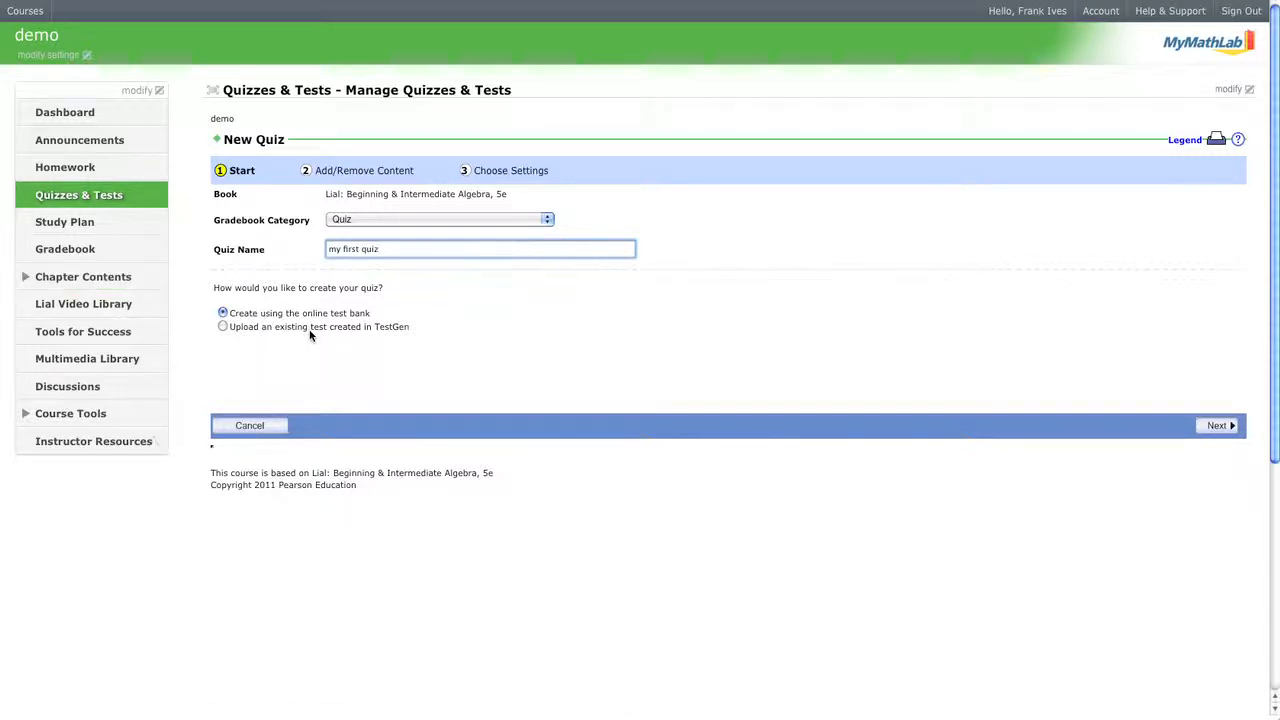
{"action": "left_click", "coordinate": [1226, 429]}
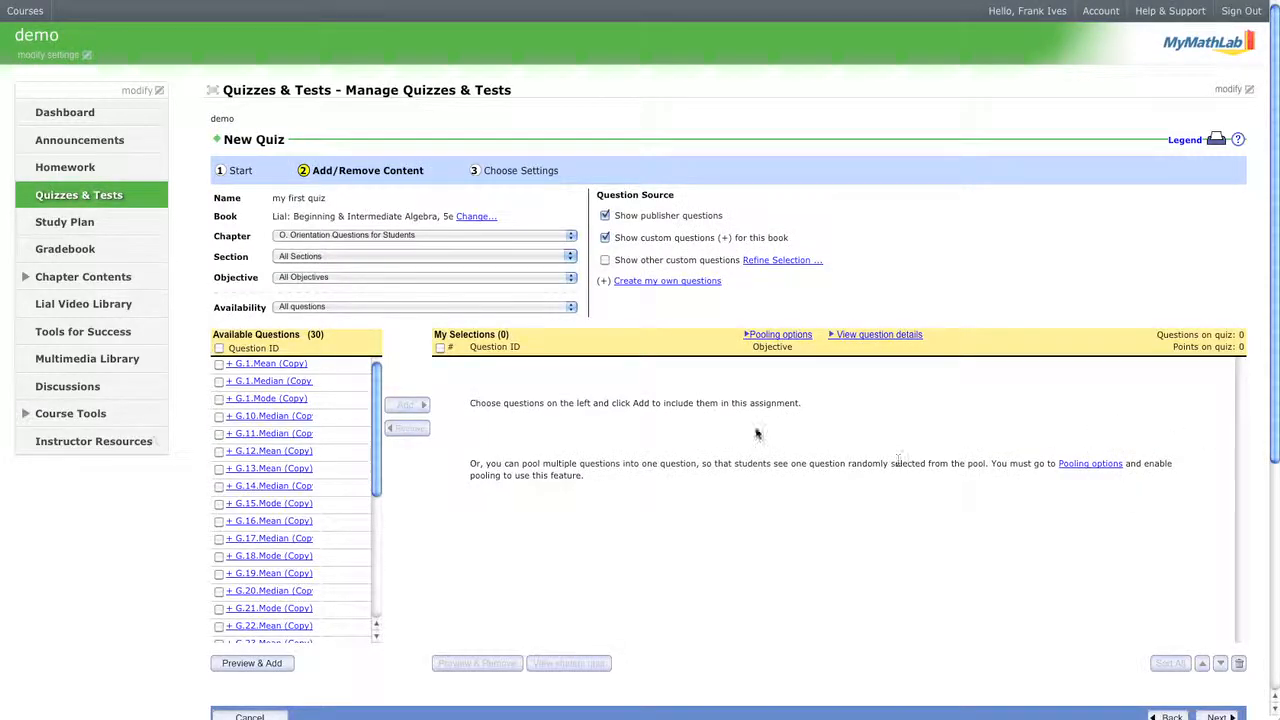
Filter available questions to Chapter 2, Section 2.3, keeping All Objectives.
{"action": "left_click", "coordinate": [462, 236]}
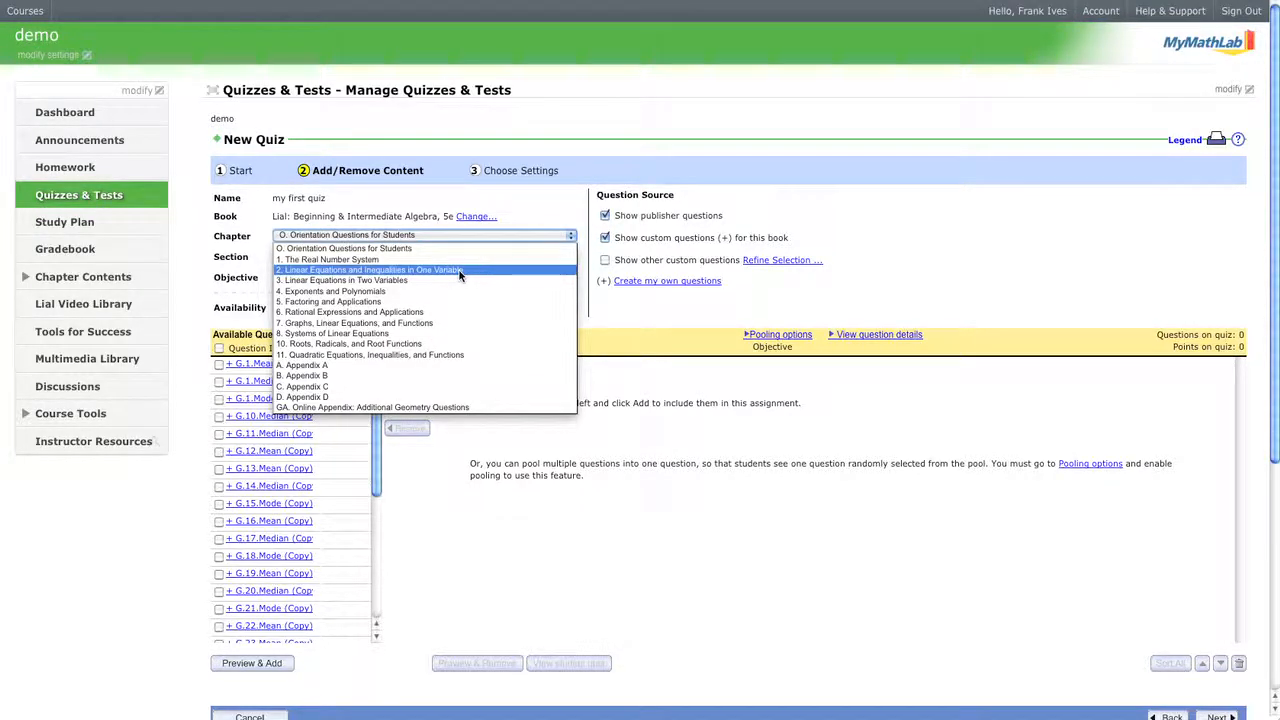
{"action": "left_click", "coordinate": [460, 271]}
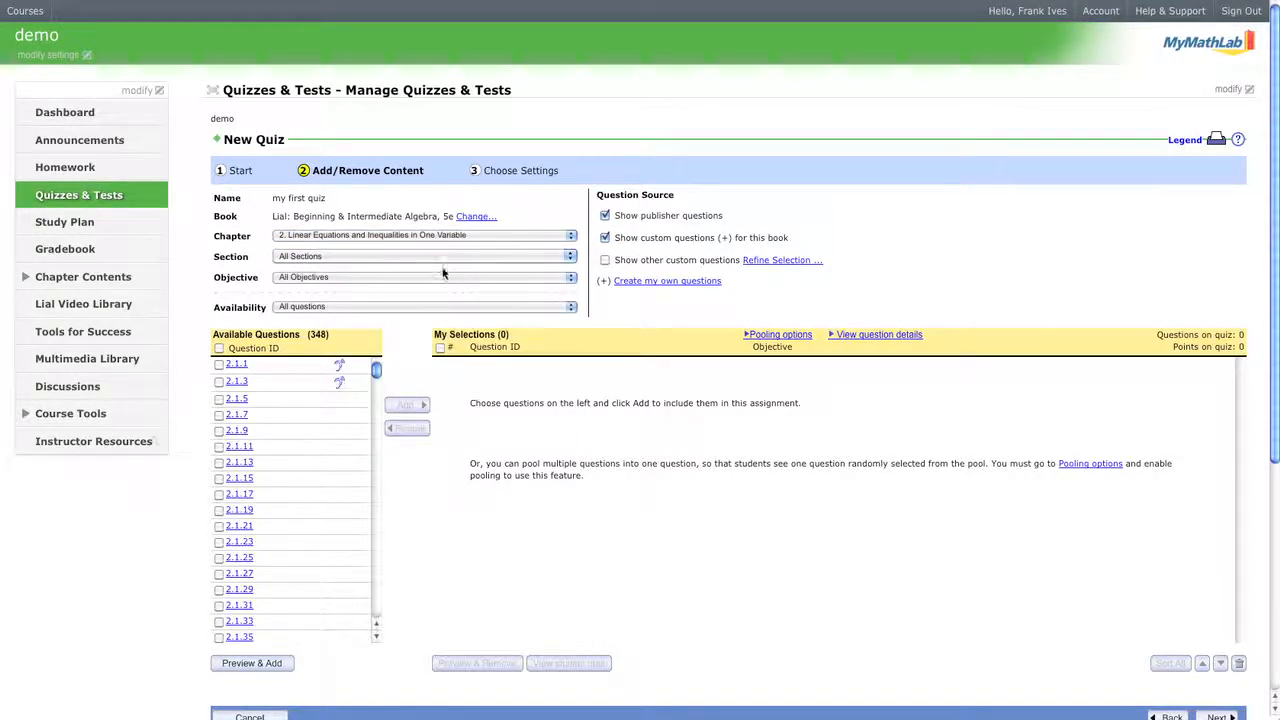
{"action": "left_click", "coordinate": [434, 258]}
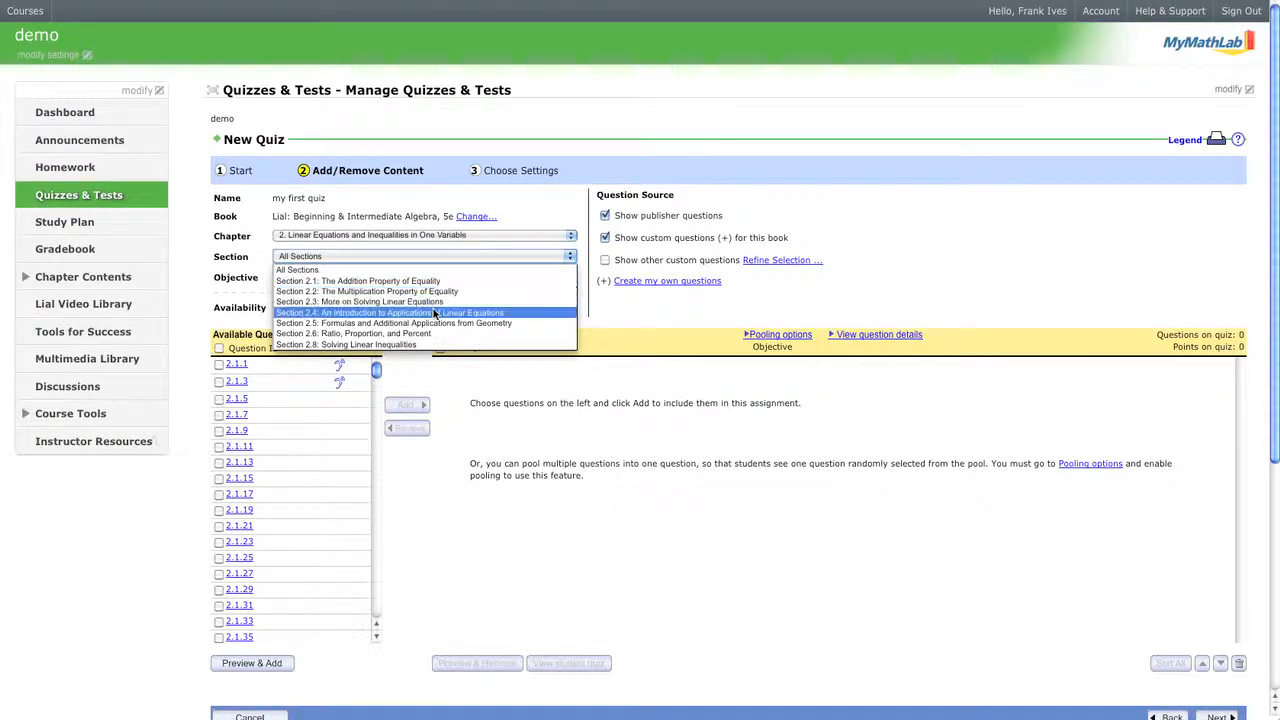
{"action": "left_click", "coordinate": [434, 301]}
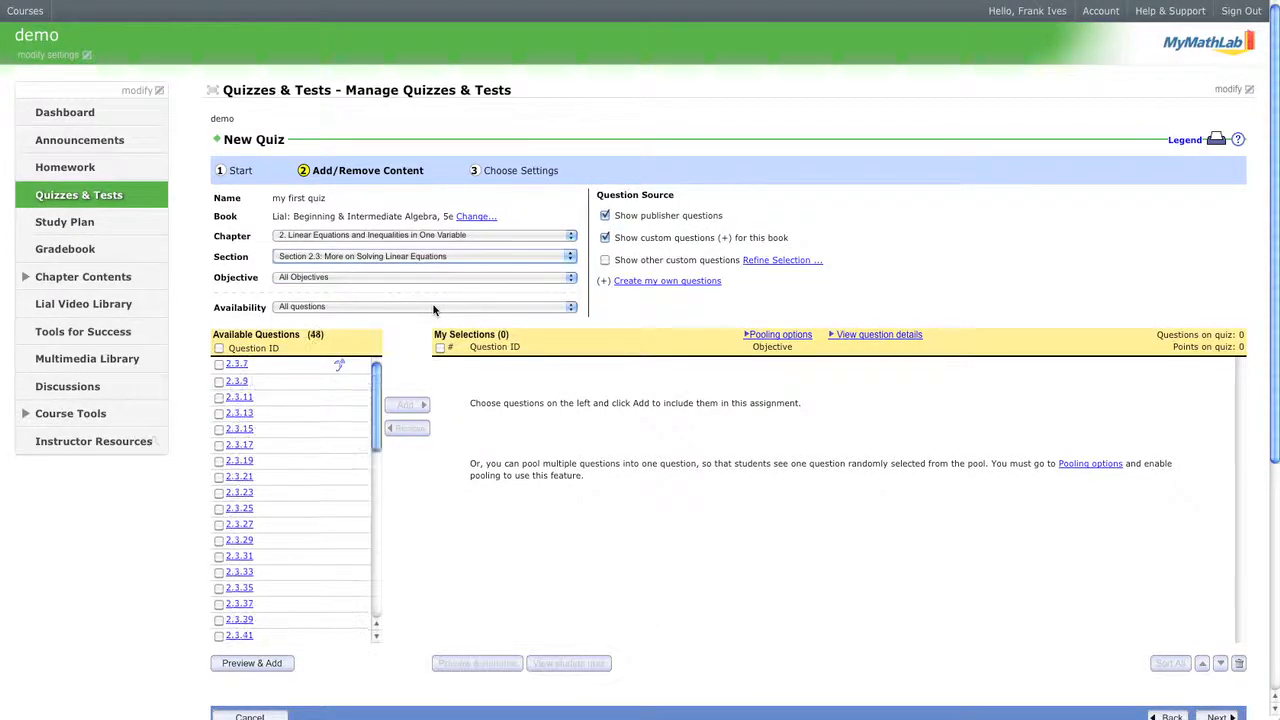
{"action": "left_click", "coordinate": [428, 281]}
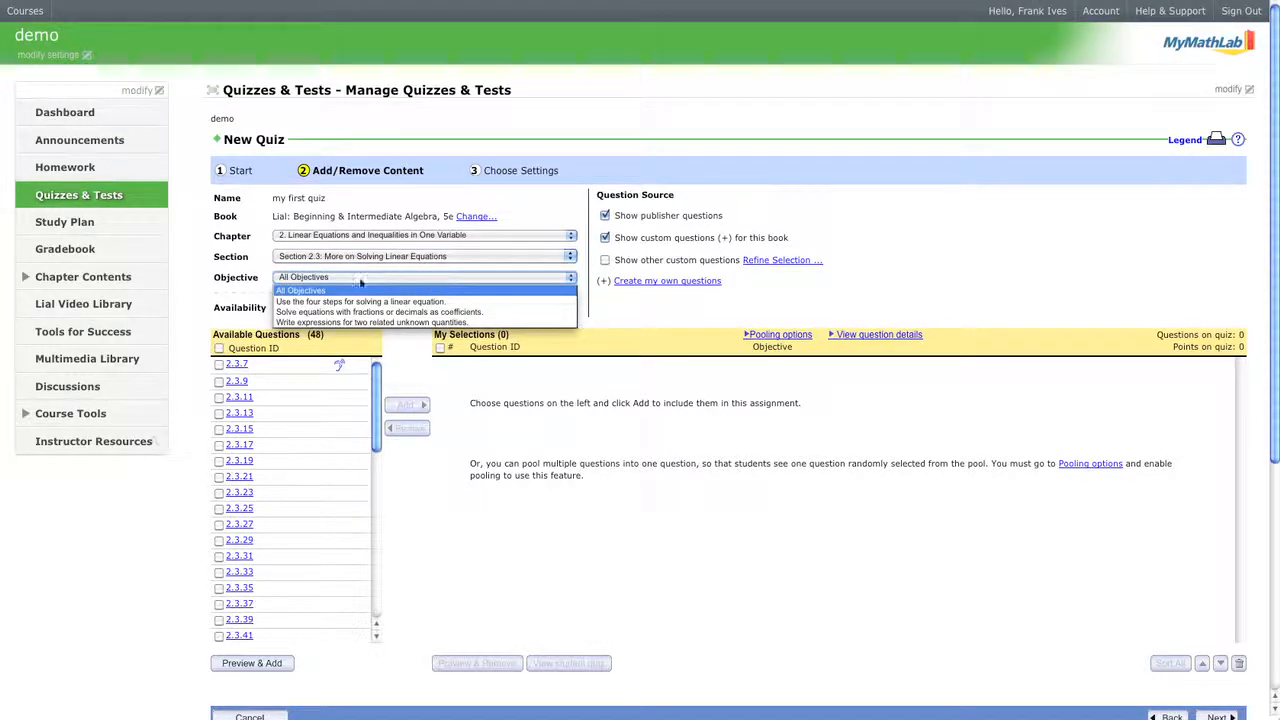
{"action": "left_click", "coordinate": [260, 285]}
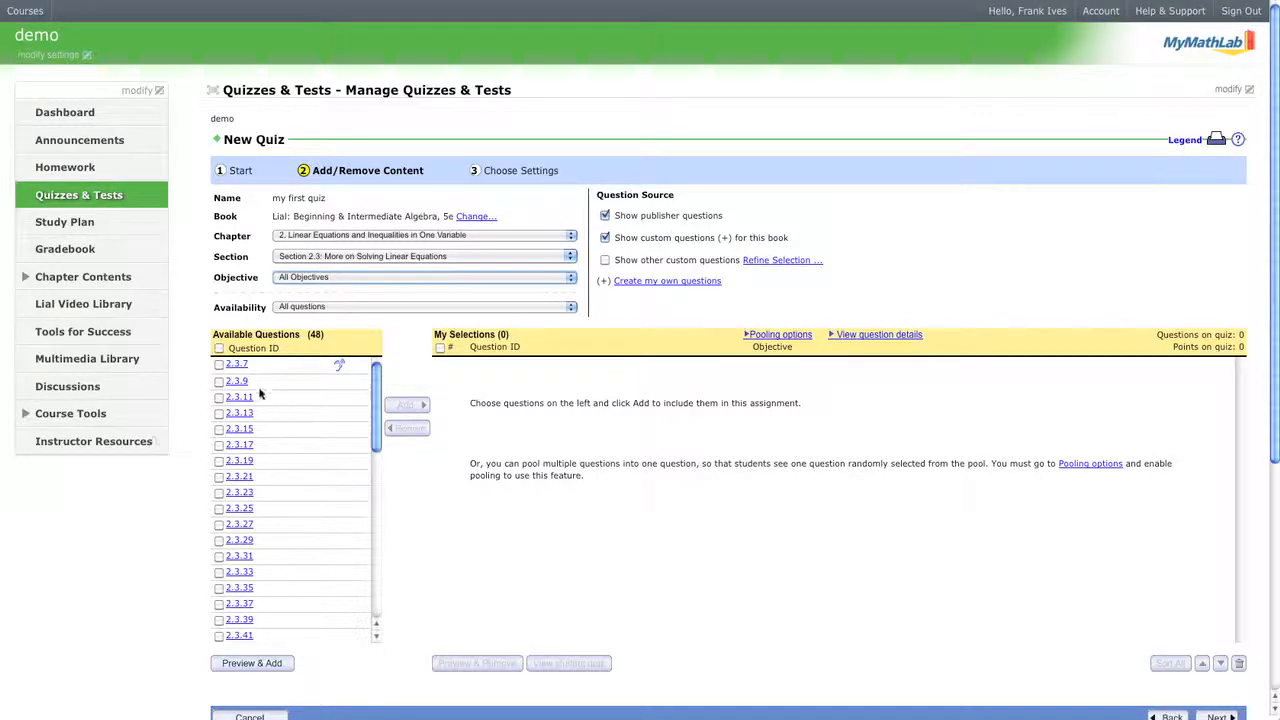
Add questions 2.3.7 and 2.3.9 to My Selections.
{"action": "left_click", "coordinate": [219, 365]}
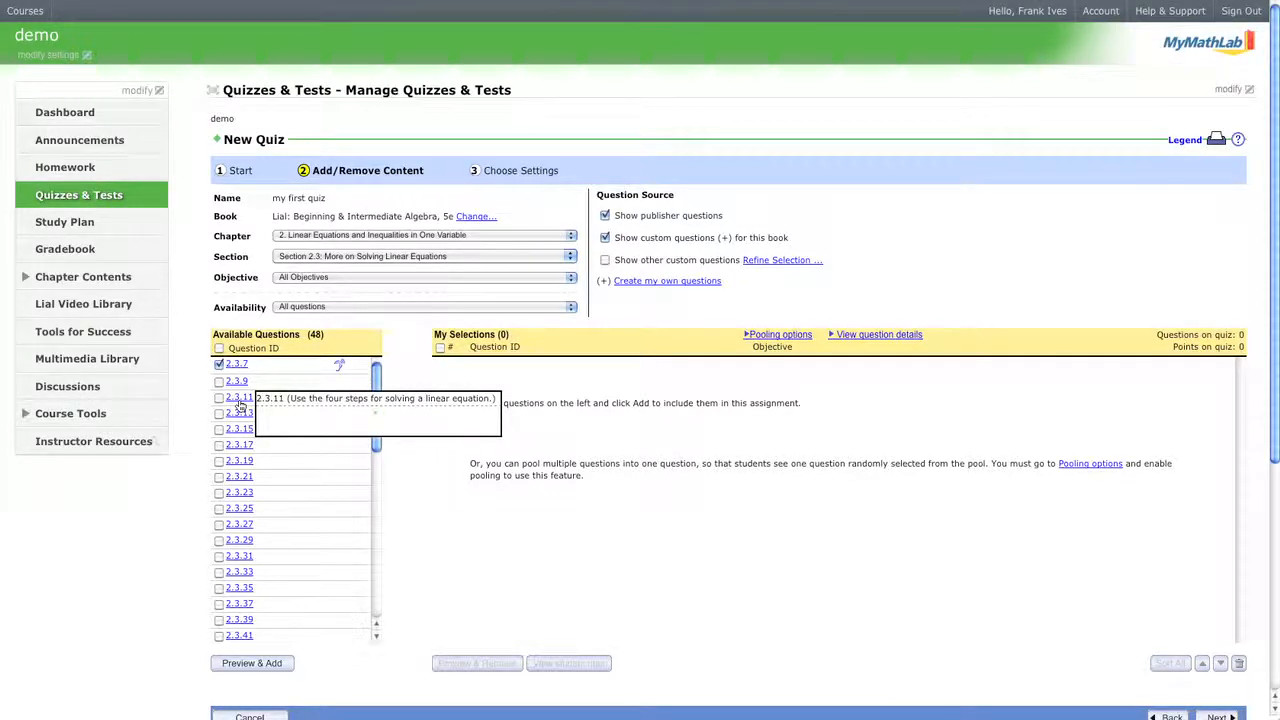
{"action": "left_click", "coordinate": [219, 381]}
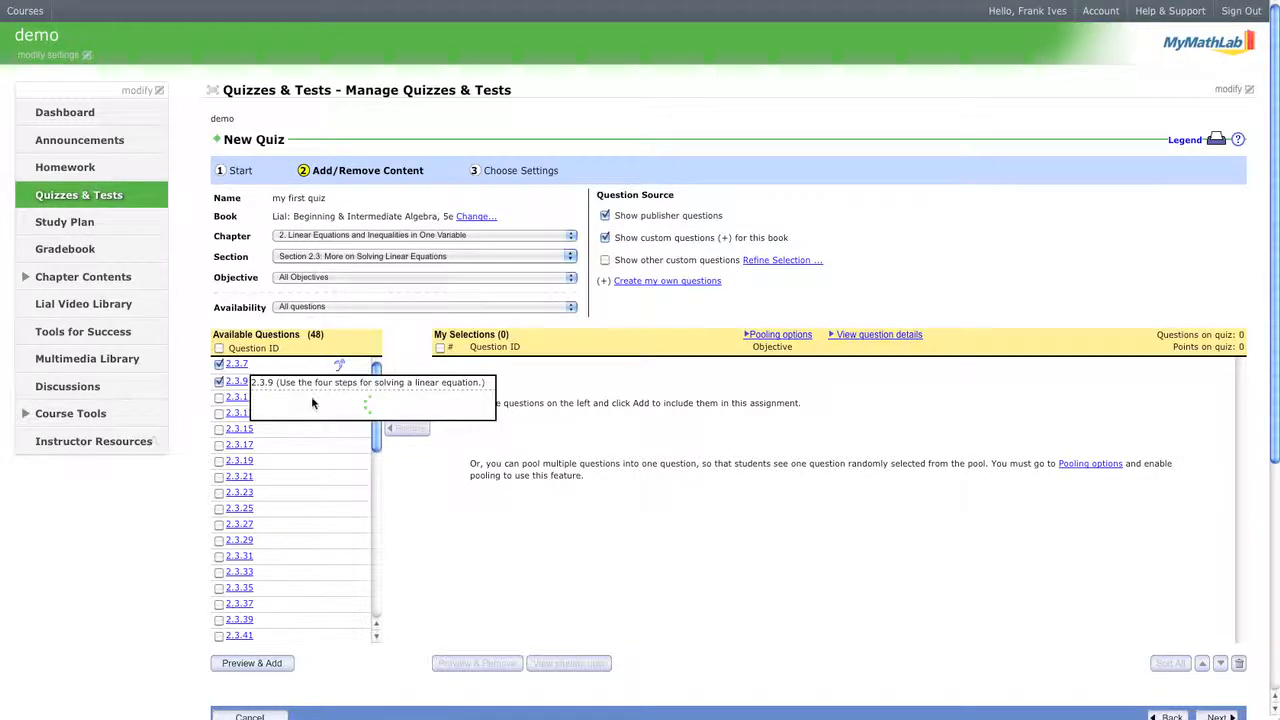
{"action": "left_click", "coordinate": [419, 408]}
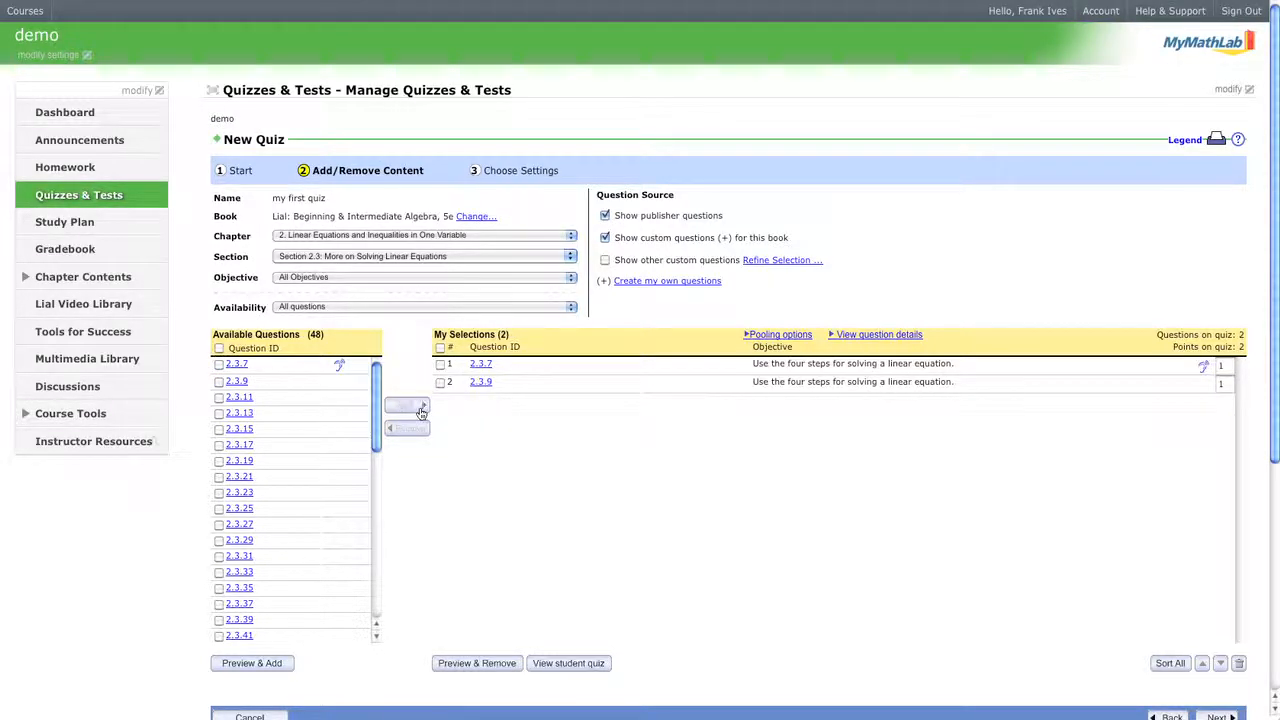
{"action": "mouse_move", "coordinate": [238, 400]}
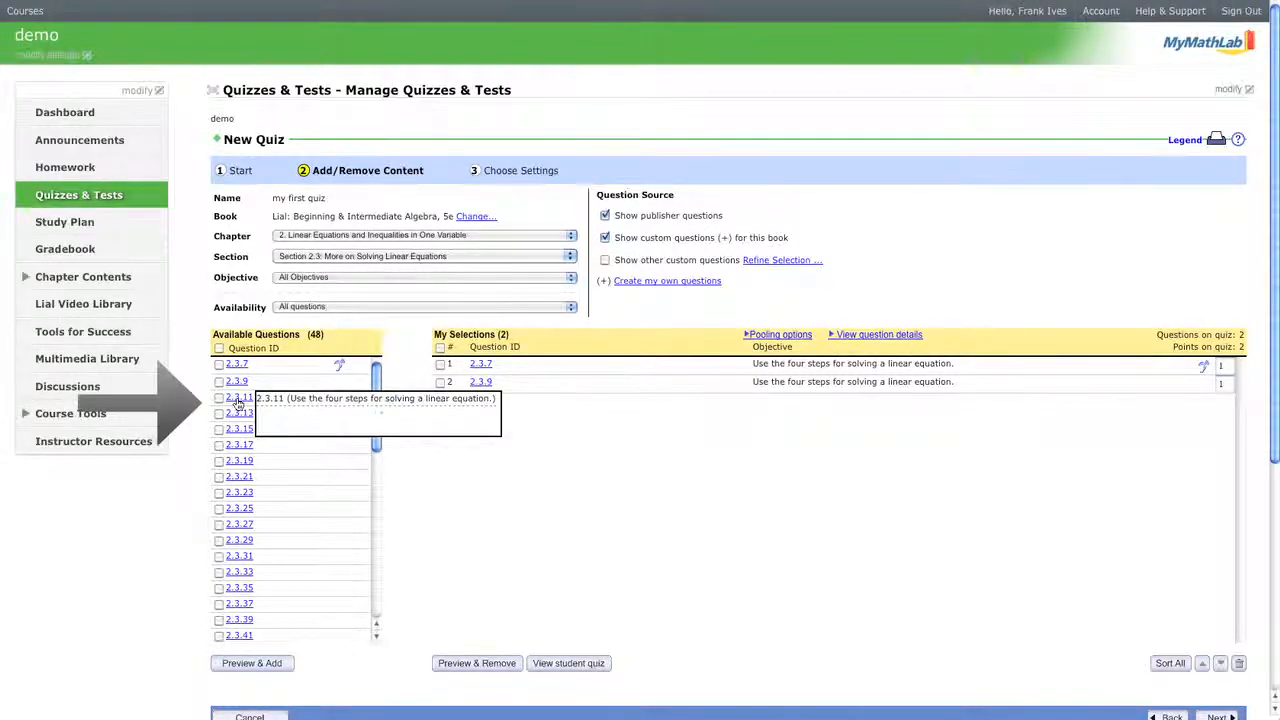
Add 2.3.11 and 2.3.17 from the question preview, then continue to Choose Settings.
{"action": "left_click", "coordinate": [238, 397]}
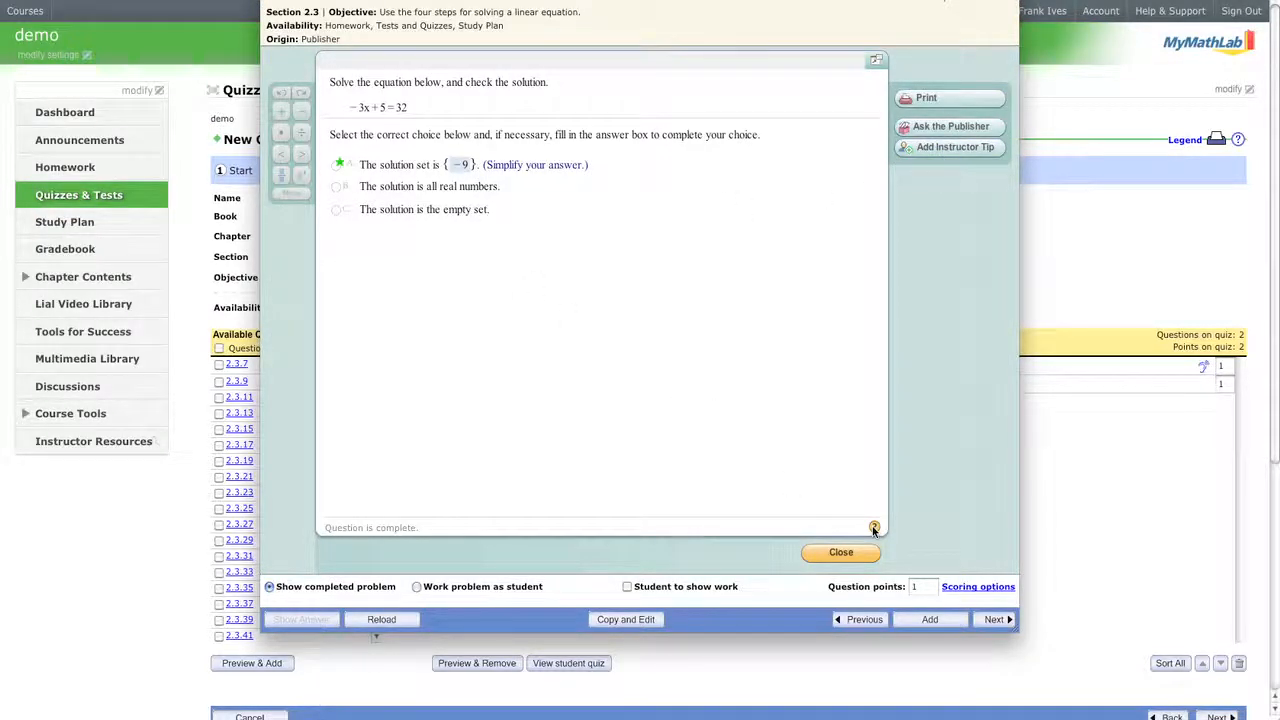
{"action": "left_click", "coordinate": [938, 621]}
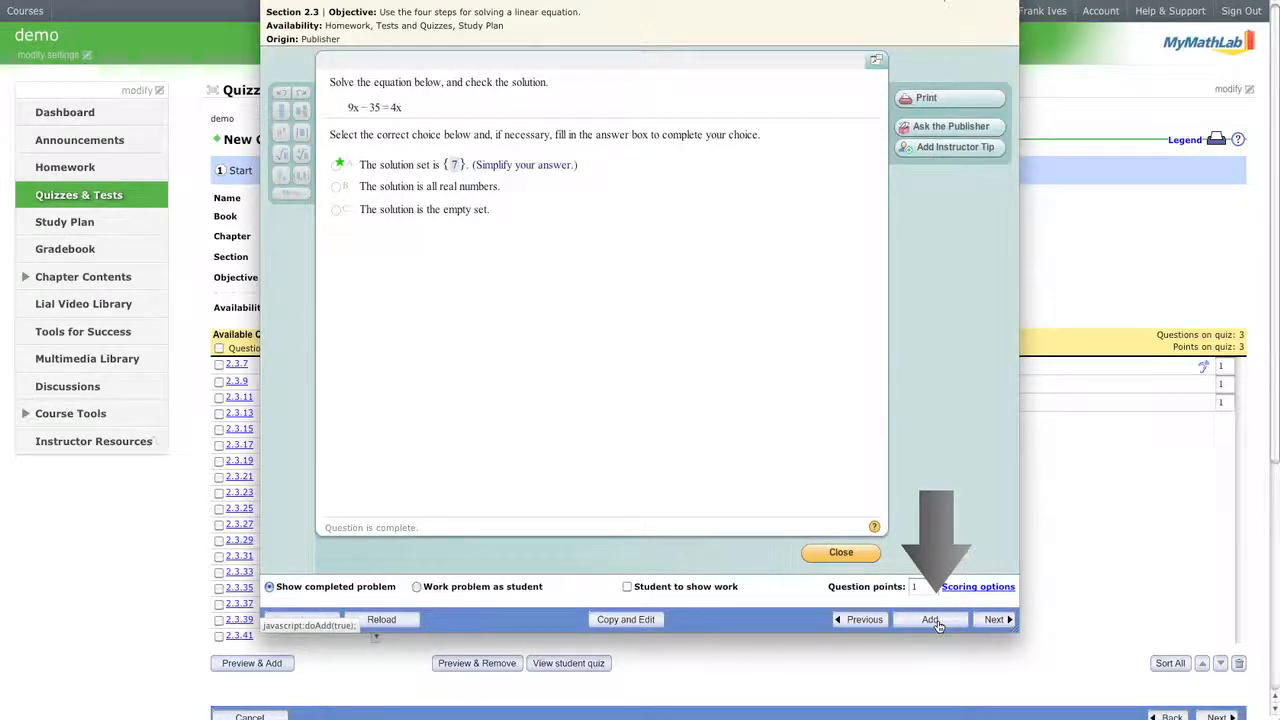
{"action": "left_click", "coordinate": [996, 620]}
{"action": "left_click", "coordinate": [996, 620]}
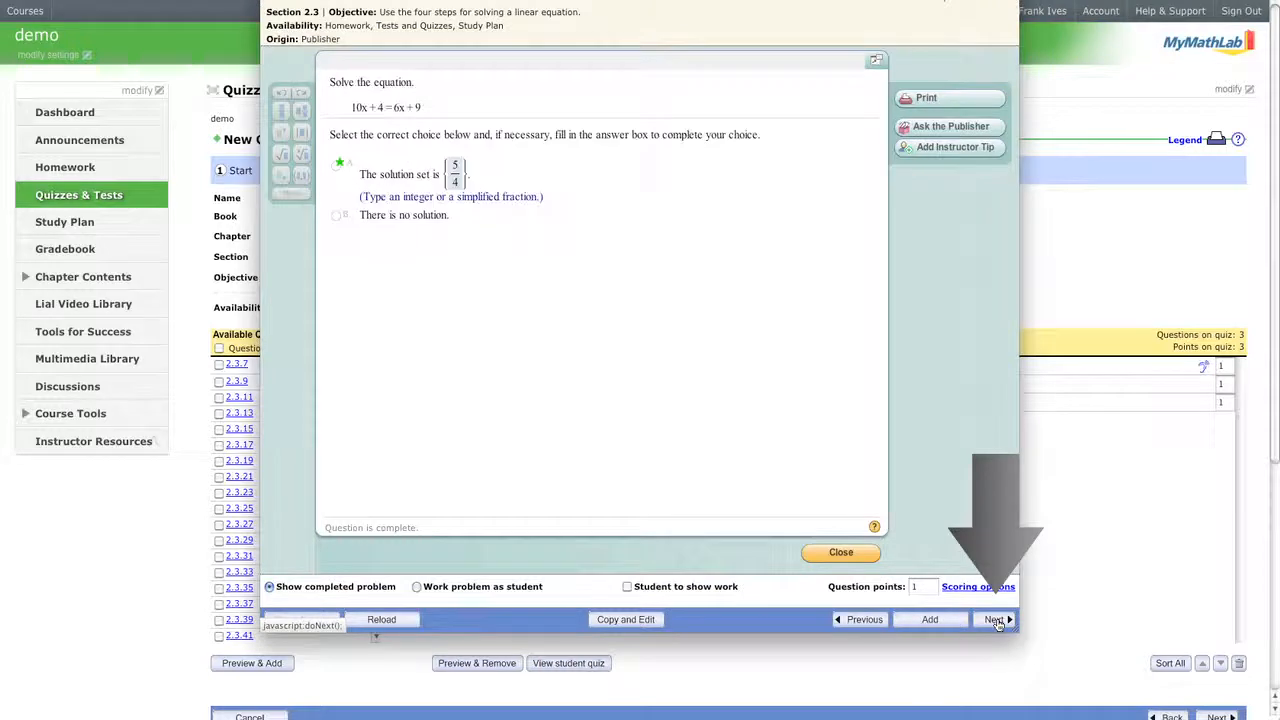
{"action": "left_click", "coordinate": [929, 621]}
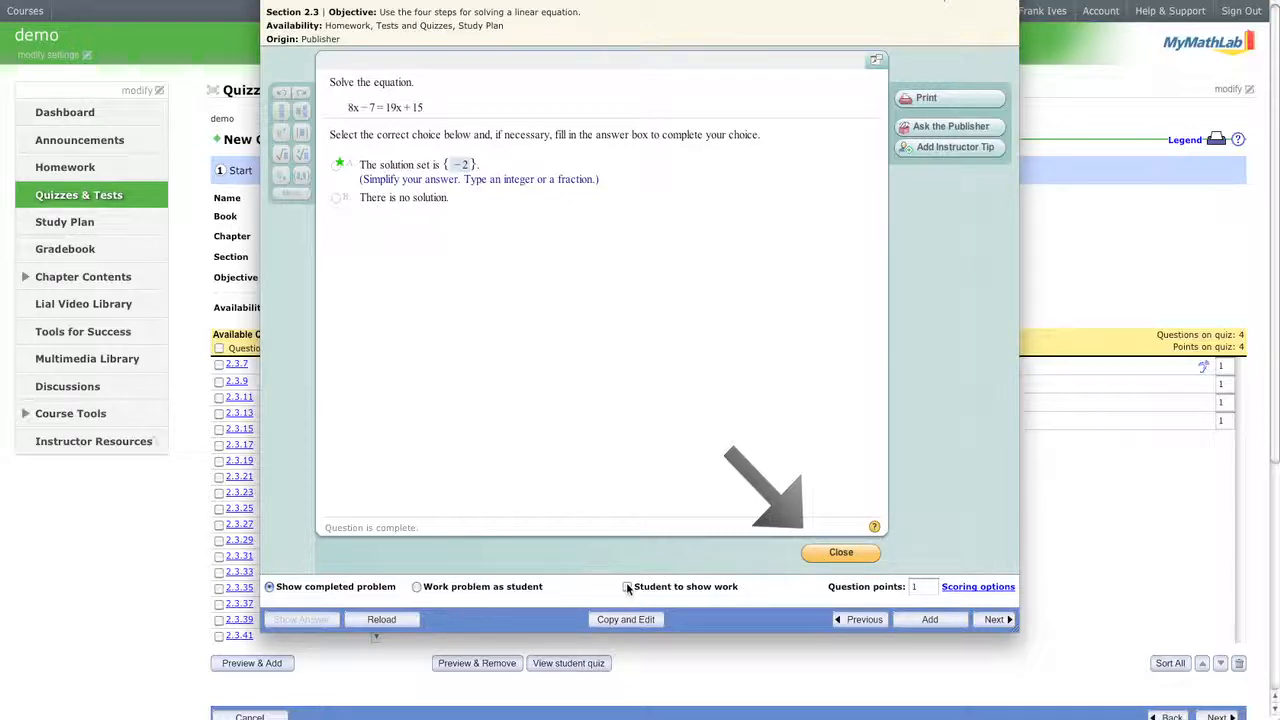
{"action": "left_click", "coordinate": [842, 555]}
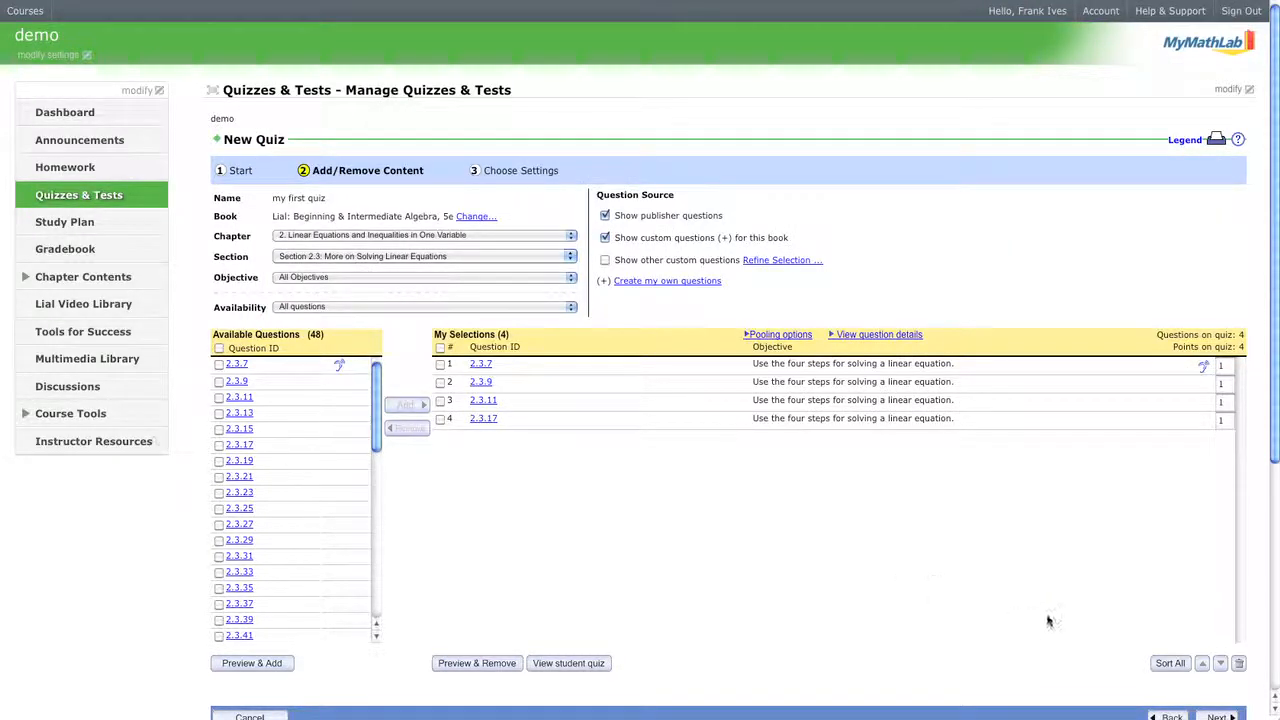
{"action": "scroll", "coordinate": [1046, 617], "scroll_direction": "down", "scroll_amount": 1}
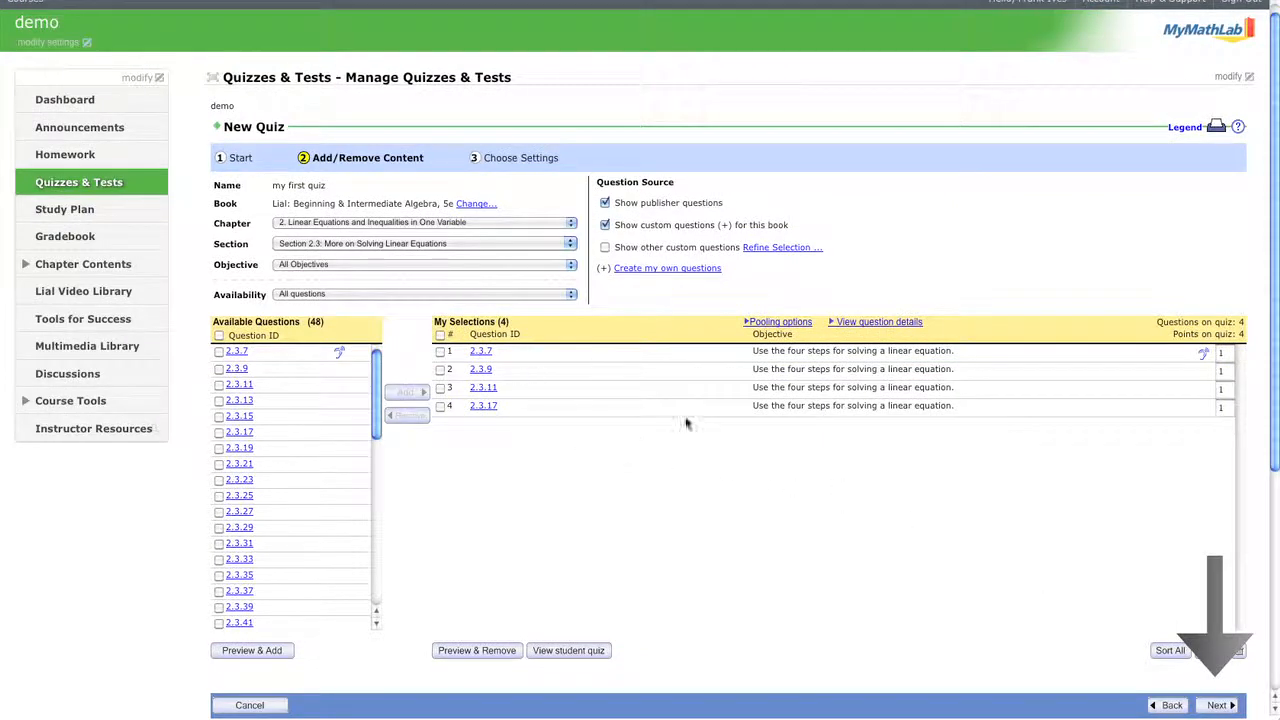
{"action": "left_click", "coordinate": [1215, 705]}
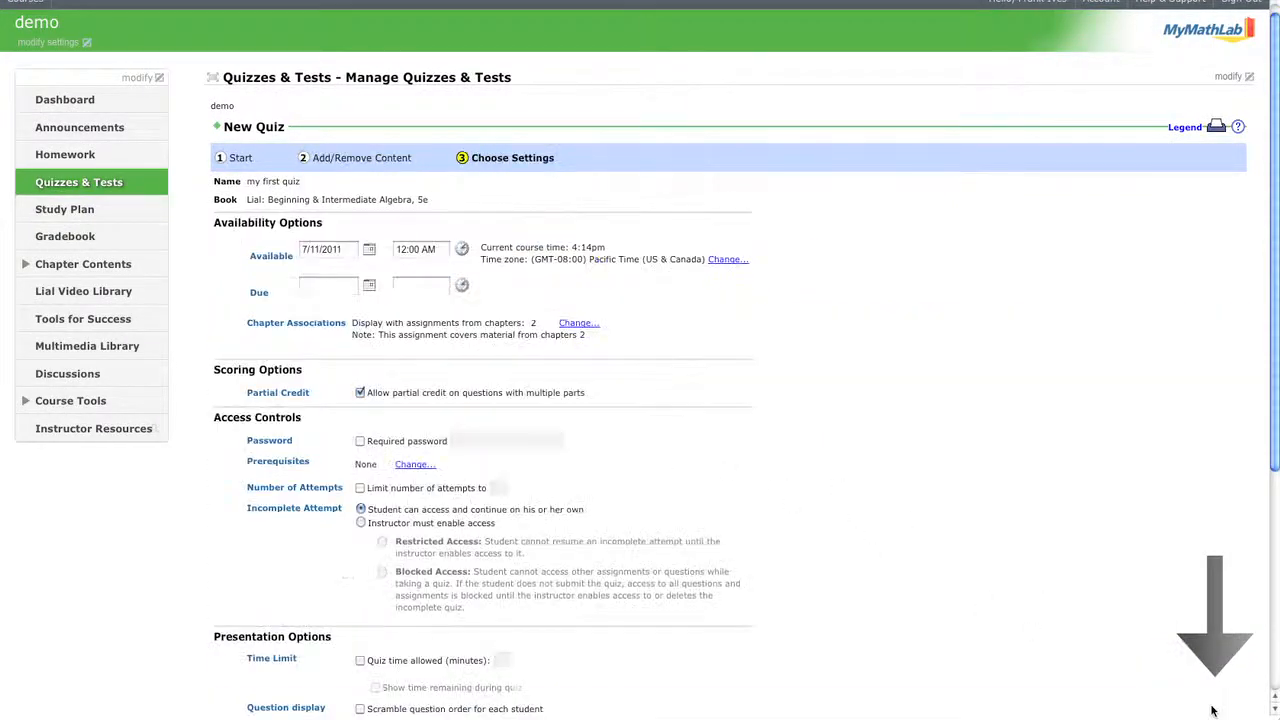
Set the quiz available from July 12, 2011 and due July 15, 2011 at 11:59 PM.
{"action": "left_click", "coordinate": [369, 250]}
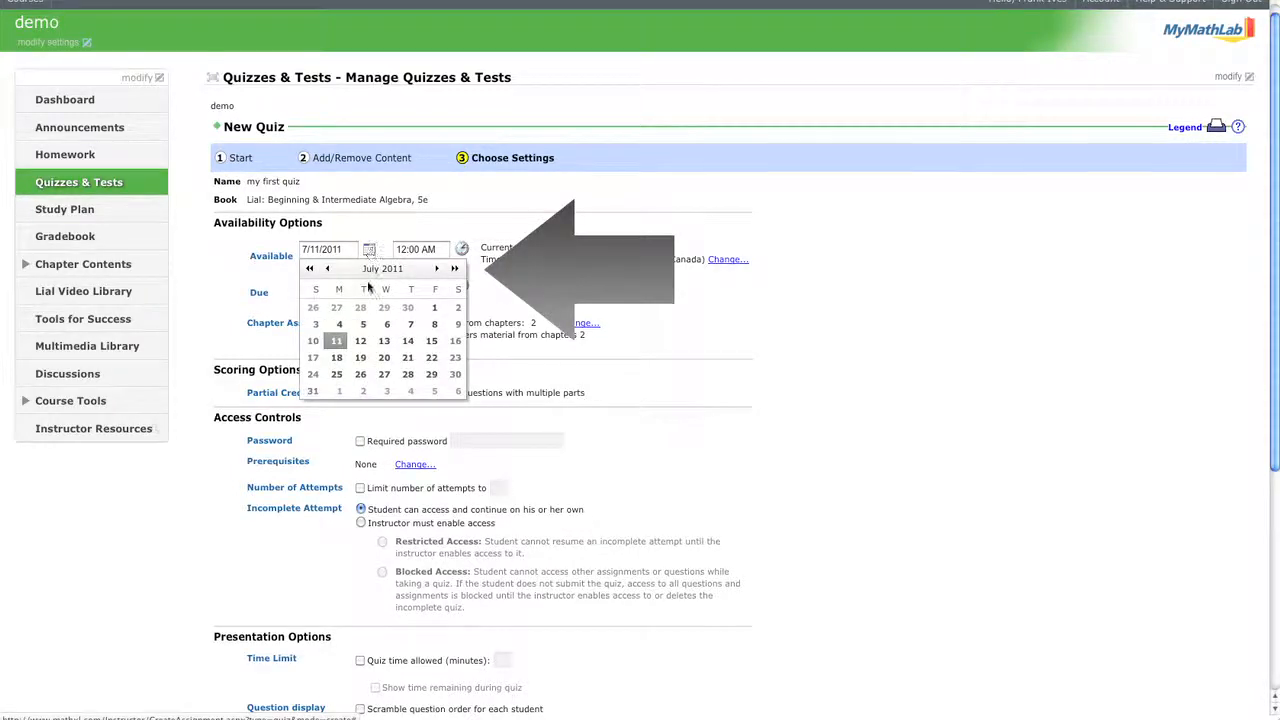
{"action": "left_click", "coordinate": [360, 341]}
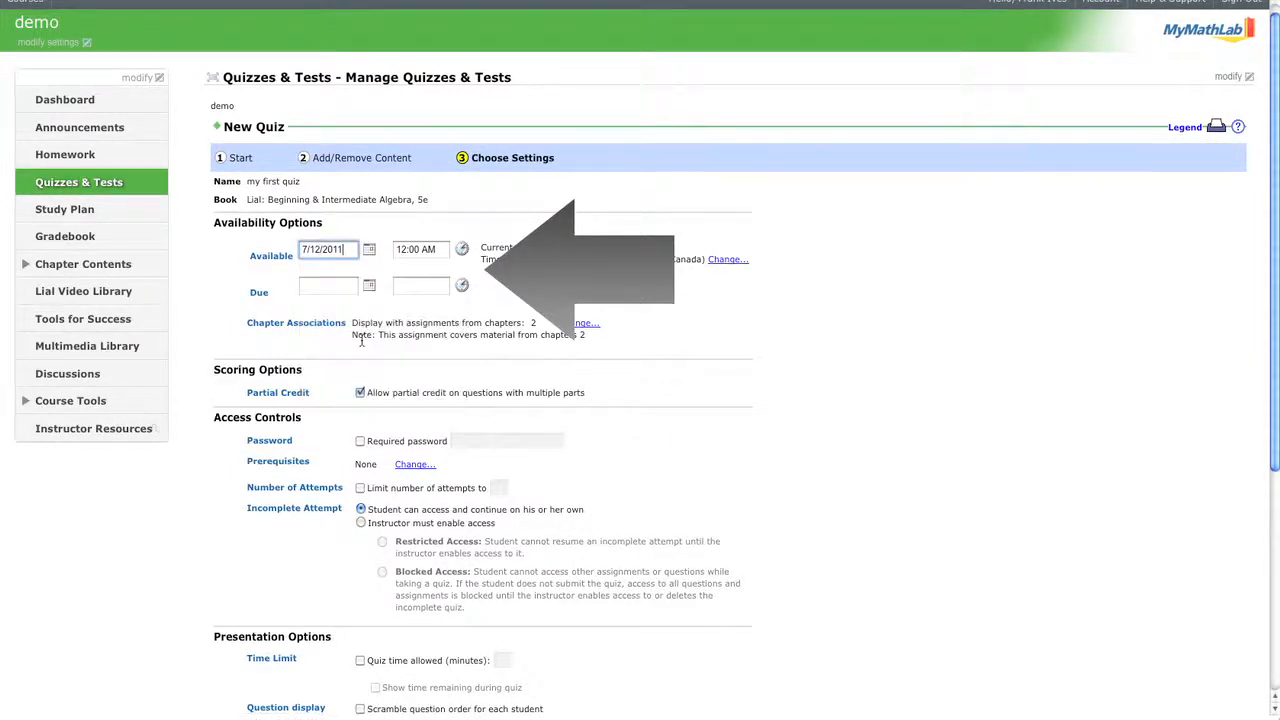
{"action": "left_click", "coordinate": [369, 286]}
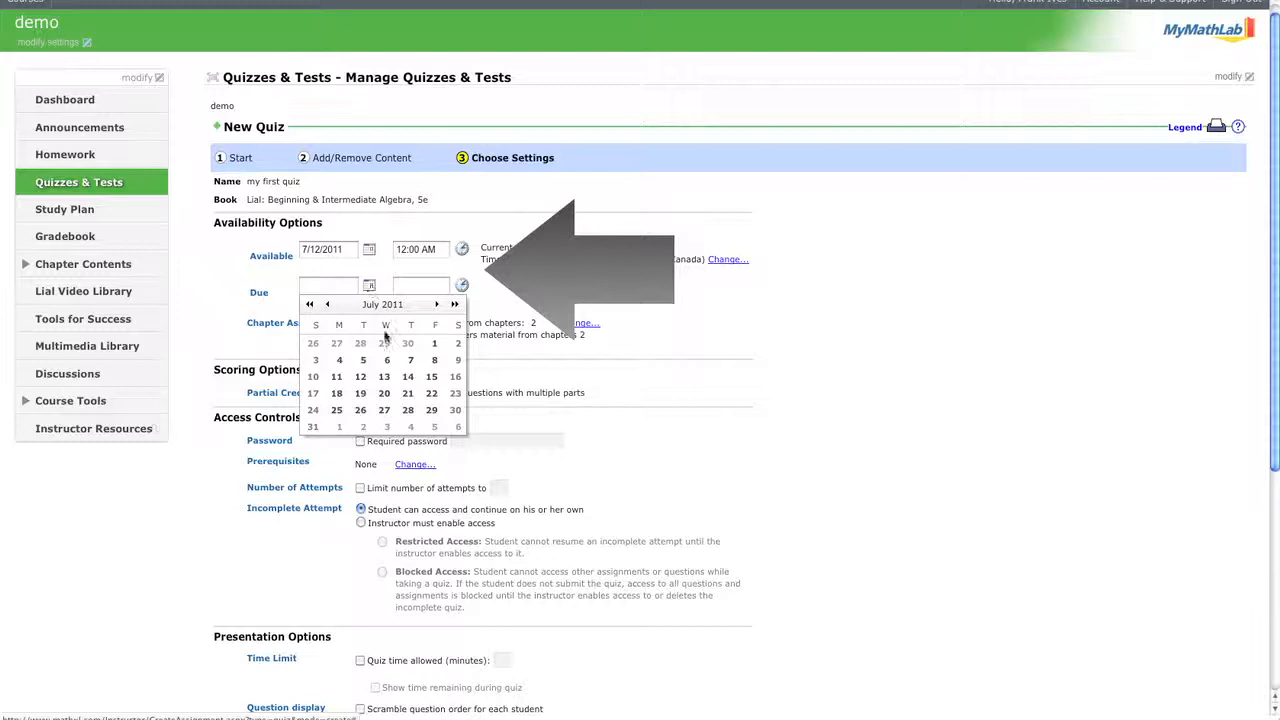
{"action": "left_click", "coordinate": [431, 376]}
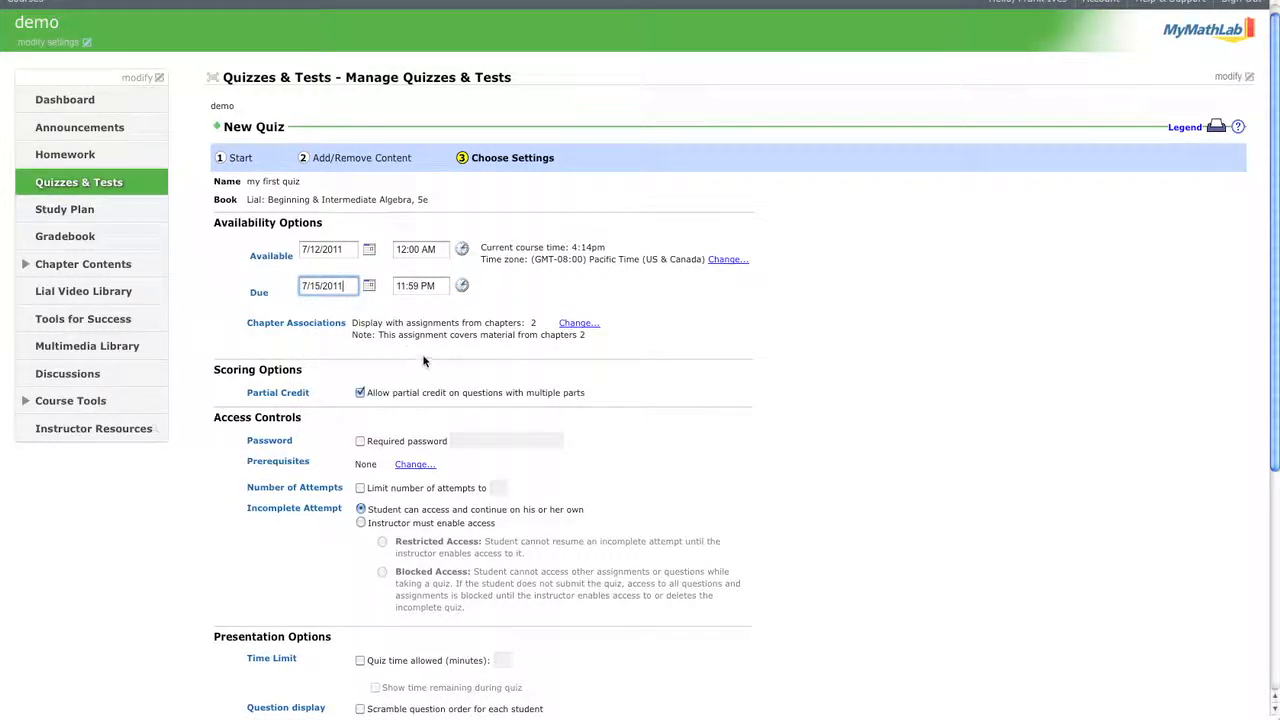
{"action": "scroll", "coordinate": [407, 380], "scroll_direction": "down", "scroll_amount": 1}
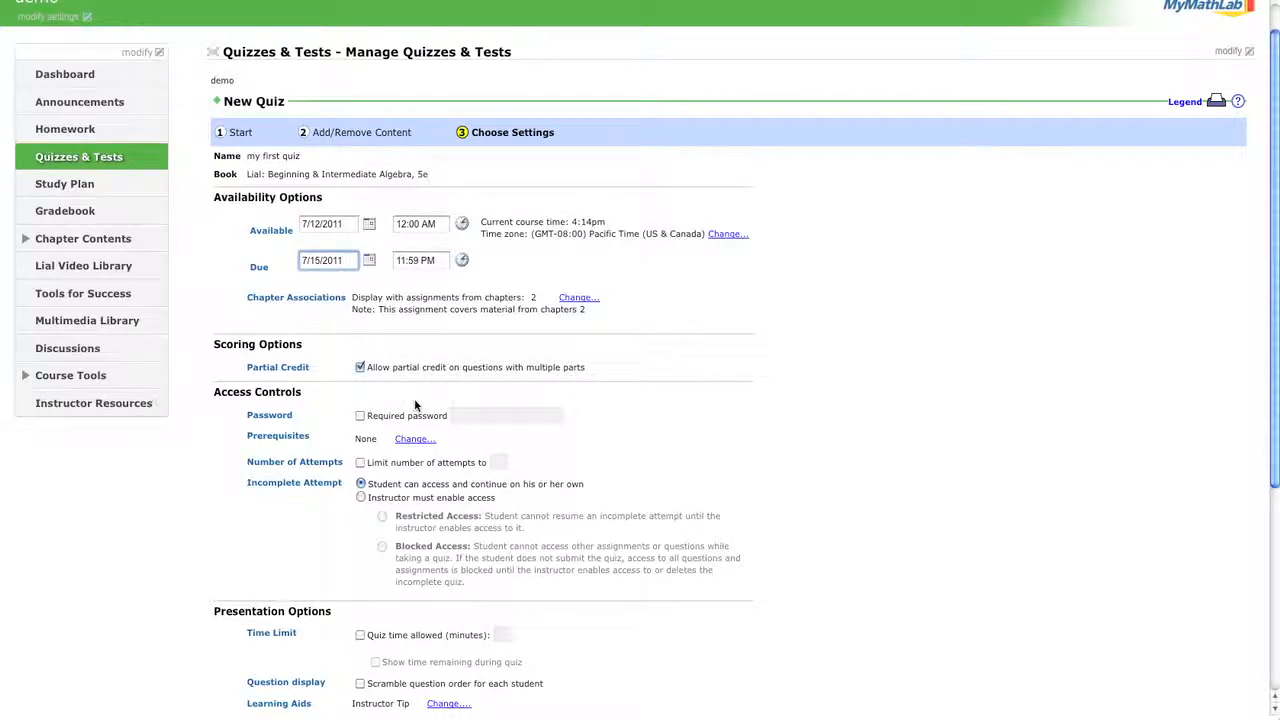
Turn on Required password and enter an access password for the quiz.
{"action": "left_click", "coordinate": [360, 416]}
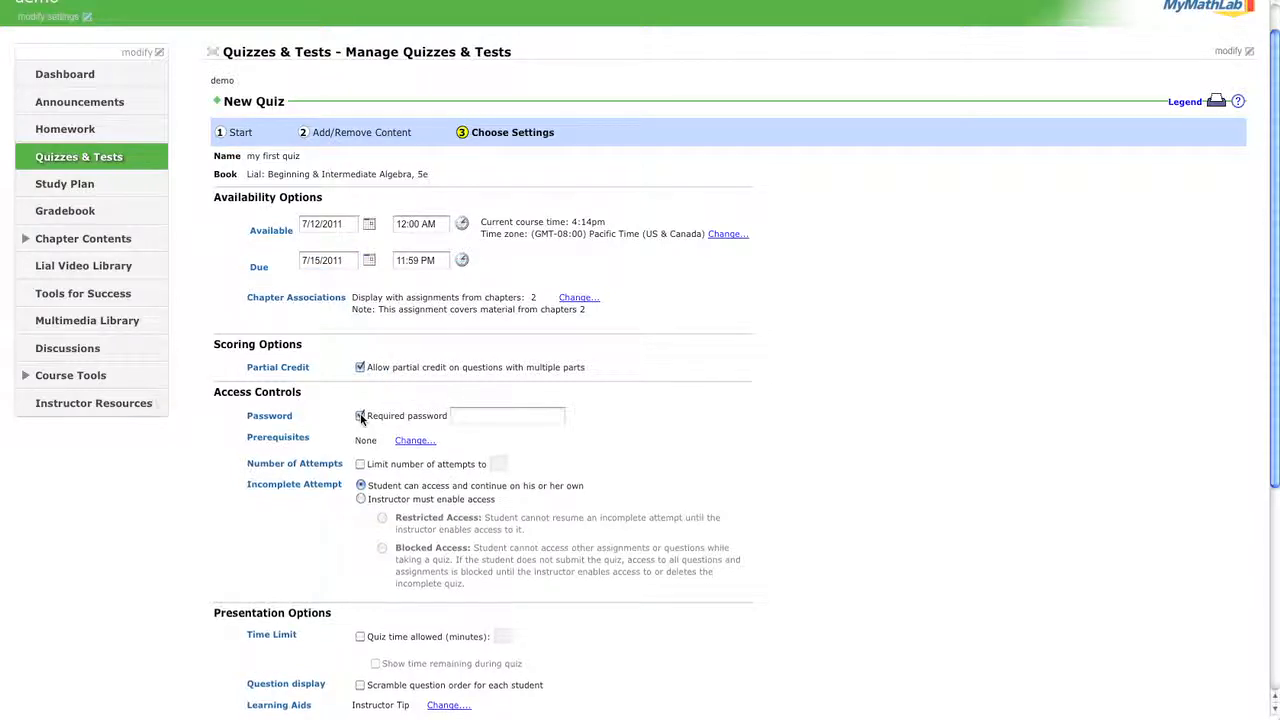
{"action": "left_click", "coordinate": [486, 420]}
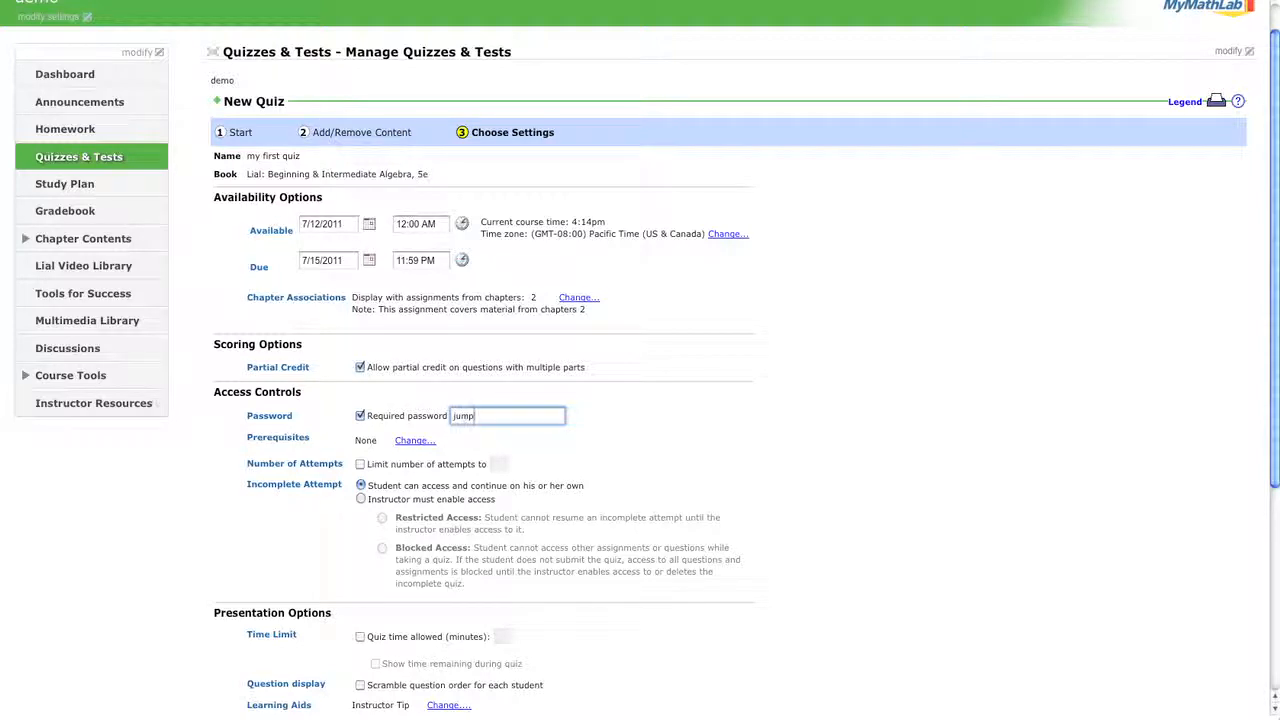
{"action": "left_click", "coordinate": [329, 435]}
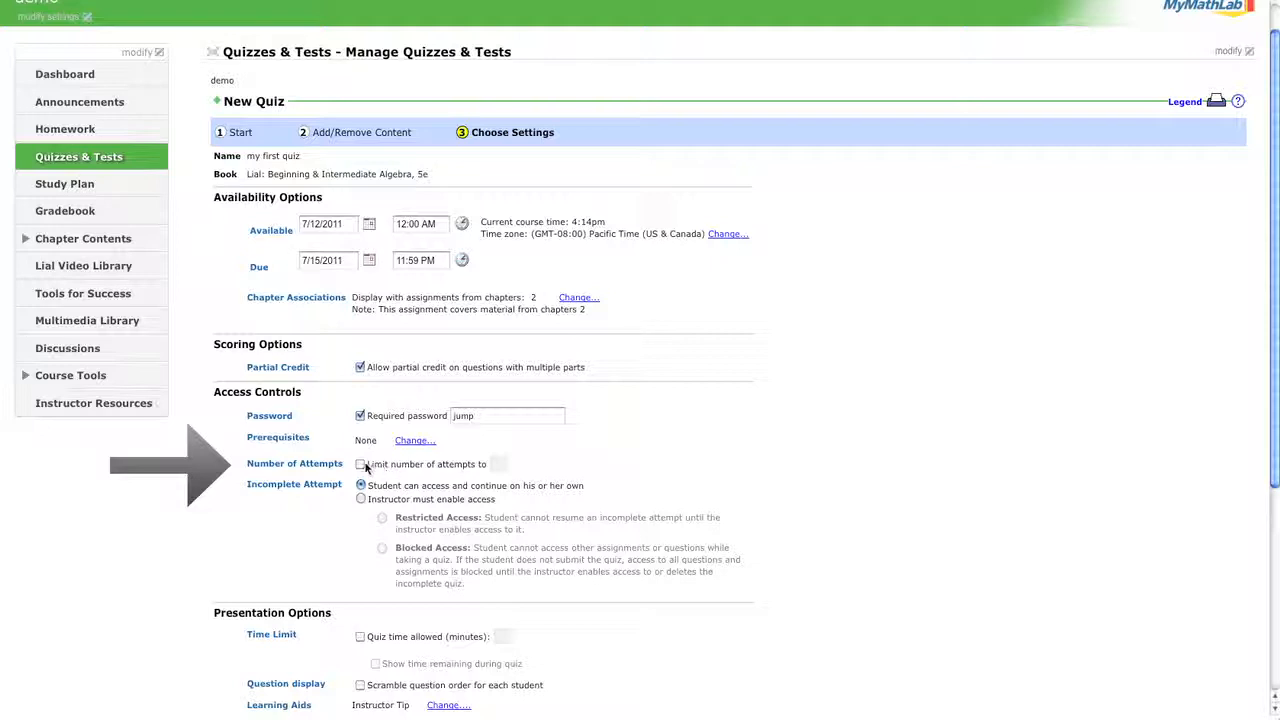
Limit the number of attempts to 4.
{"action": "left_click", "coordinate": [361, 465]}
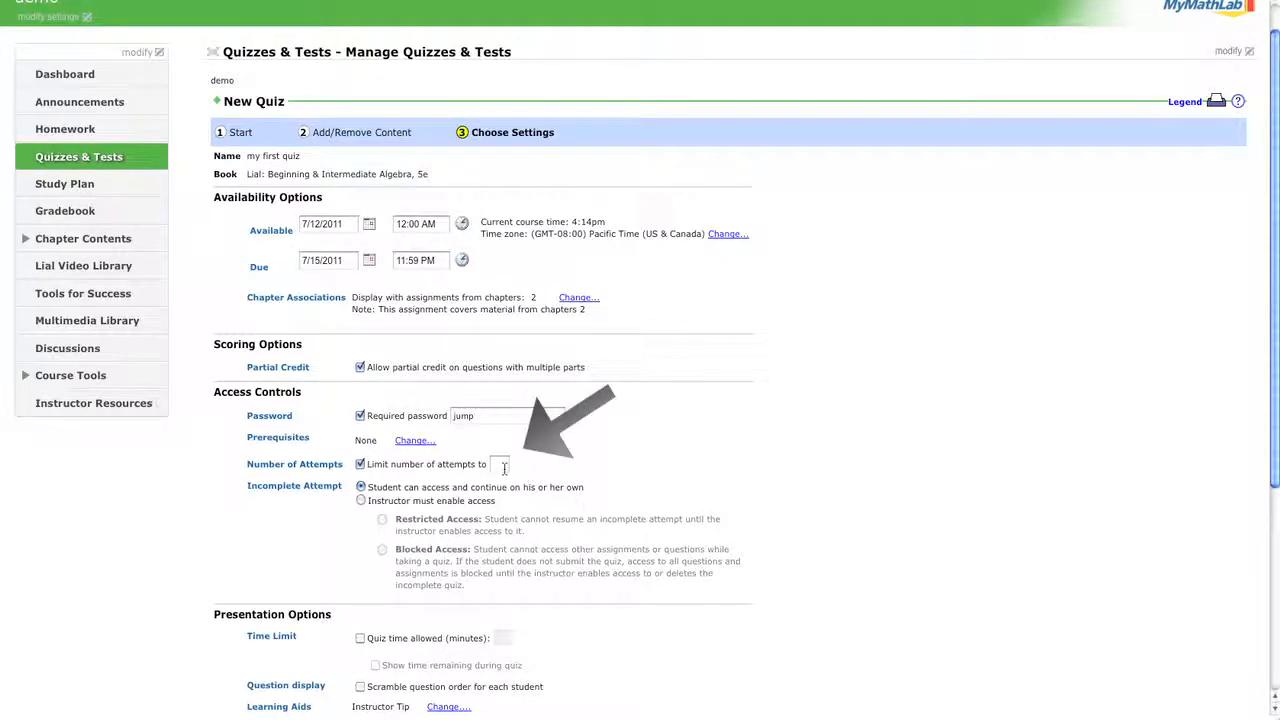
{"action": "left_click", "coordinate": [504, 467]}
{"action": "type", "text": "4"}
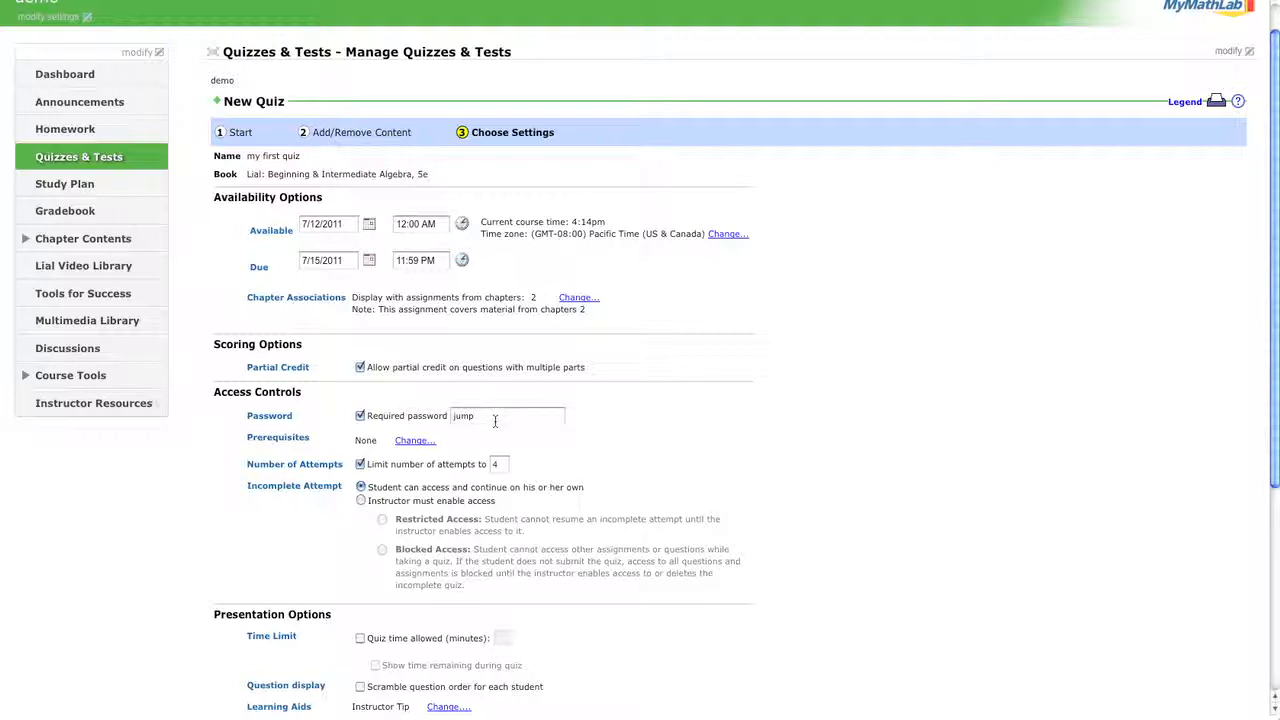
{"action": "scroll", "coordinate": [455, 500], "scroll_direction": "down", "scroll_amount": 1}
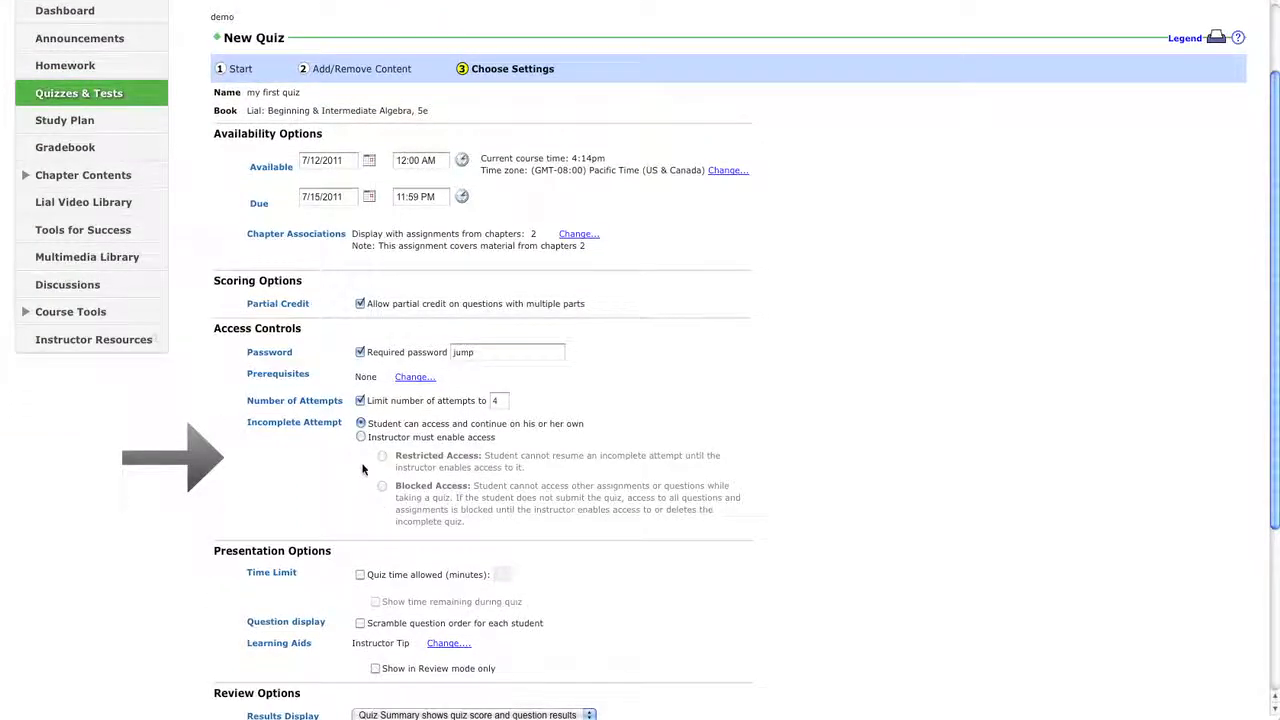
Select 'Instructor must enable access' for incomplete attempts.
{"action": "left_click", "coordinate": [361, 437]}
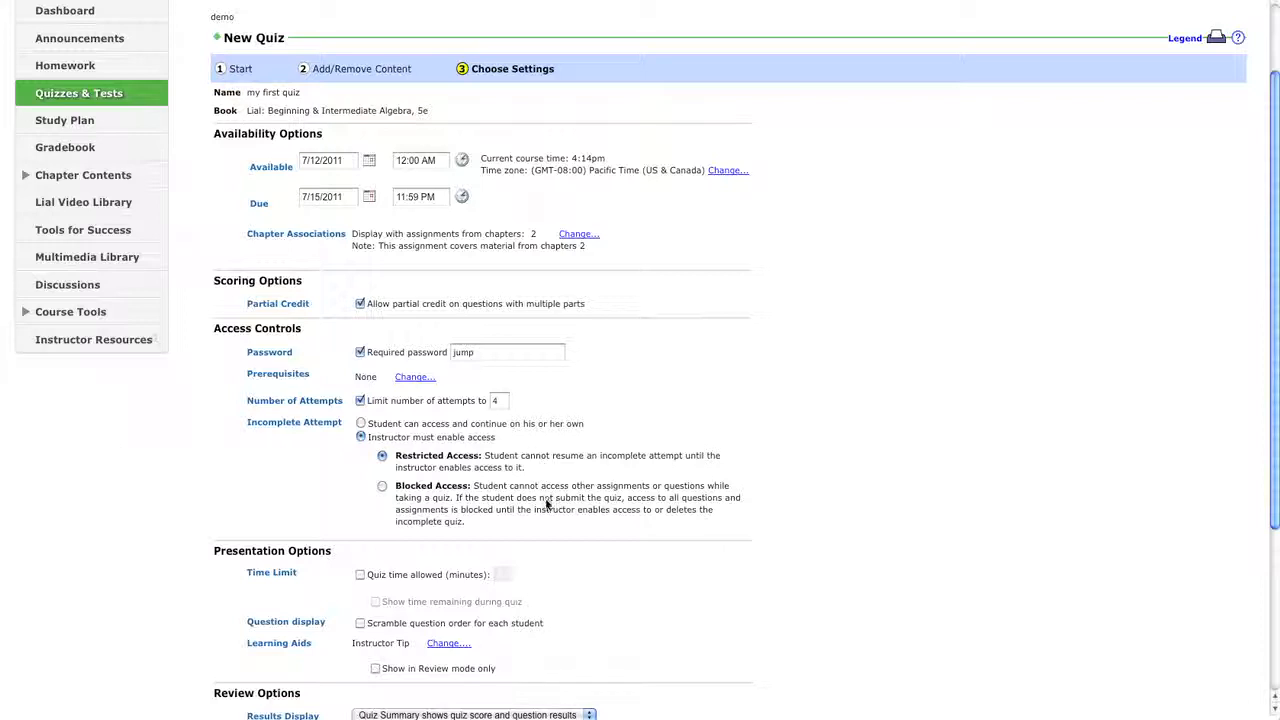
{"action": "scroll", "coordinate": [546, 505], "scroll_direction": "down", "scroll_amount": 3}
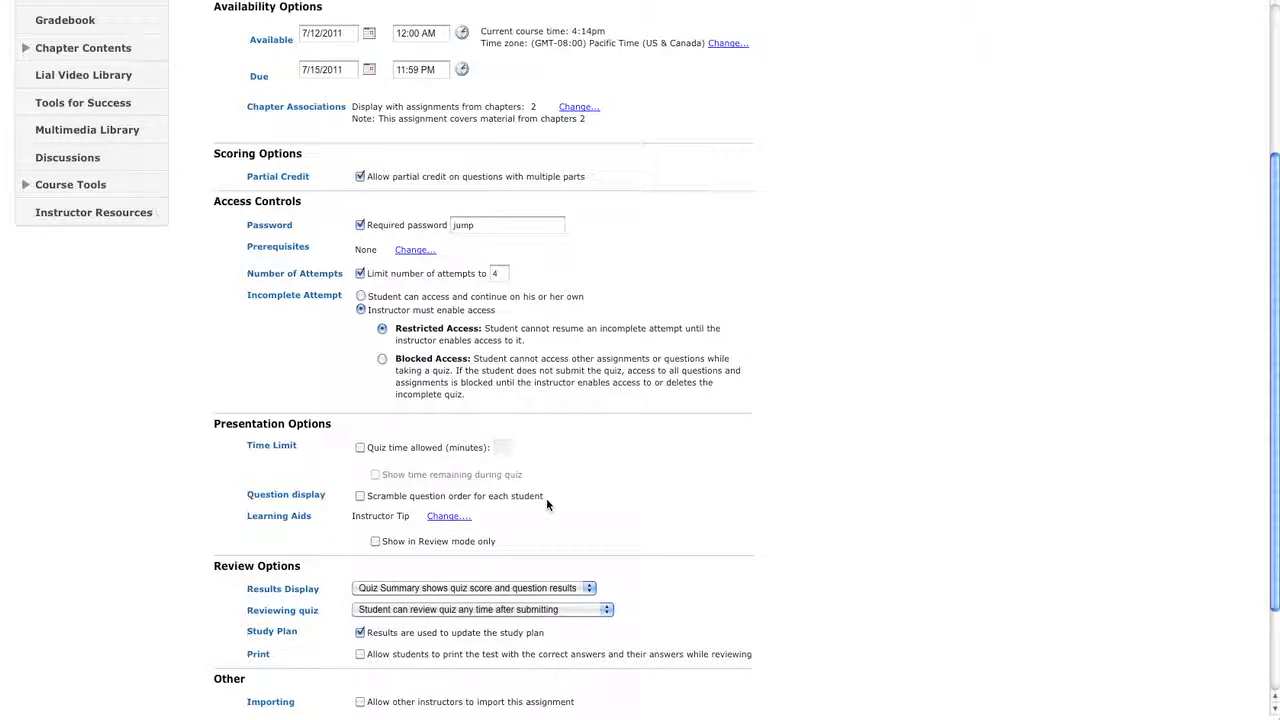
Set a 15-minute time limit, show time remaining, and scramble question order per student.
{"action": "left_click", "coordinate": [361, 448]}
{"action": "left_click", "coordinate": [503, 449]}
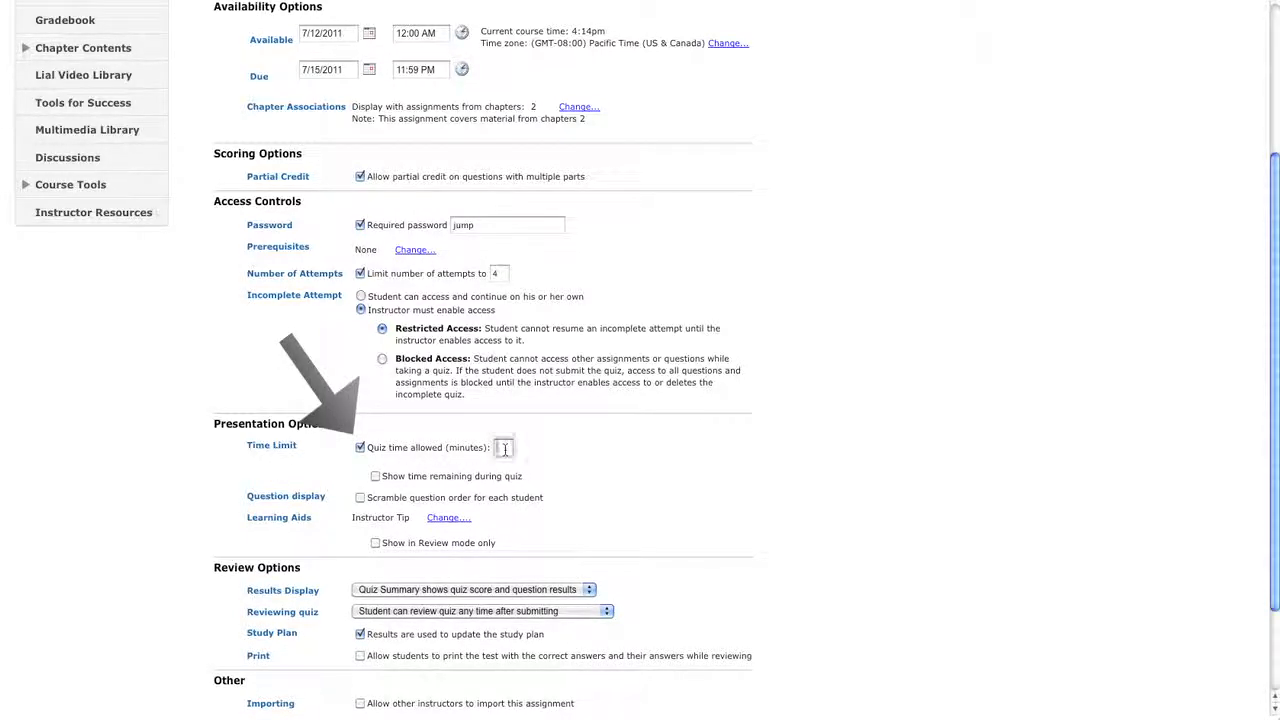
{"action": "type", "text": "15"}
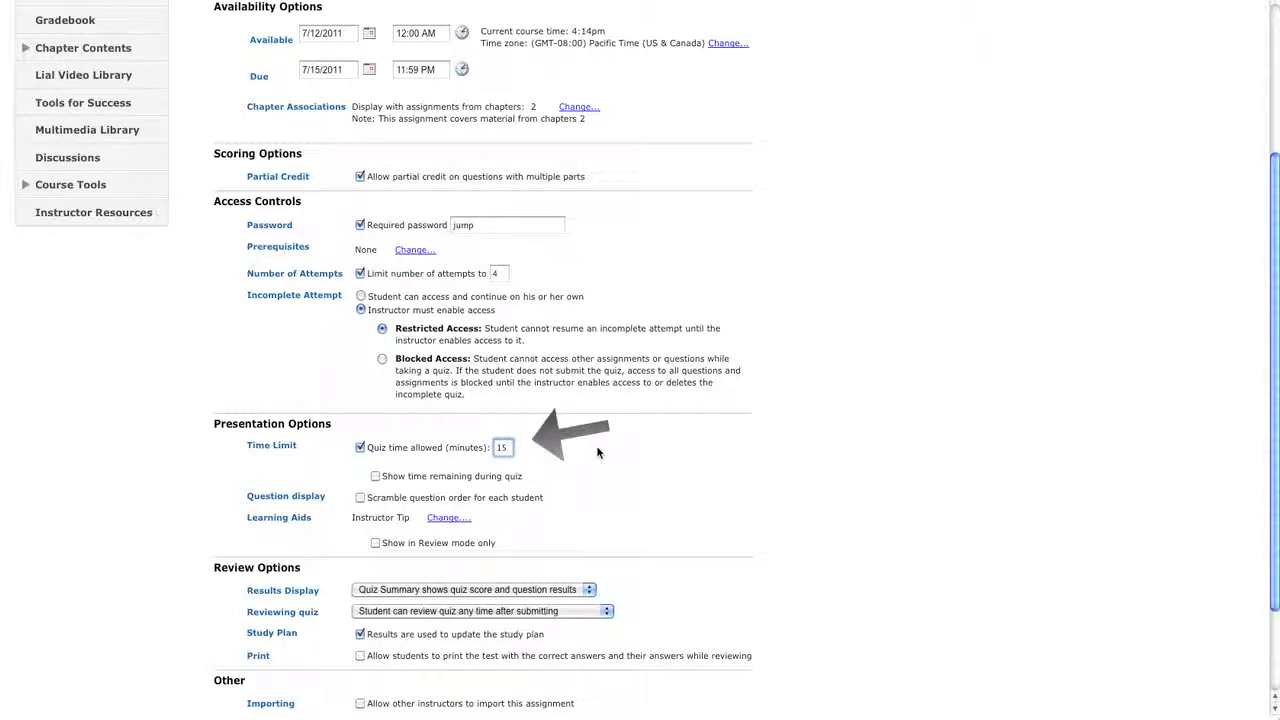
{"action": "left_click", "coordinate": [375, 477]}
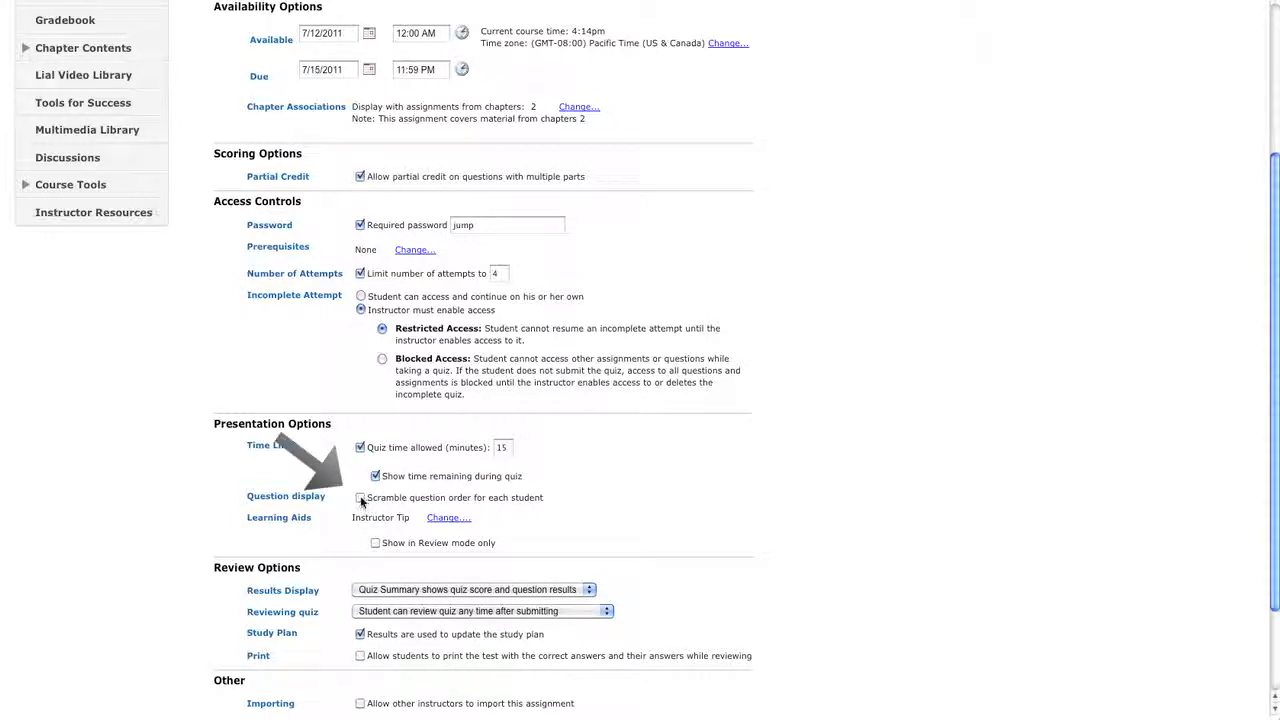
{"action": "left_click", "coordinate": [360, 498]}
{"action": "left_click", "coordinate": [443, 519]}
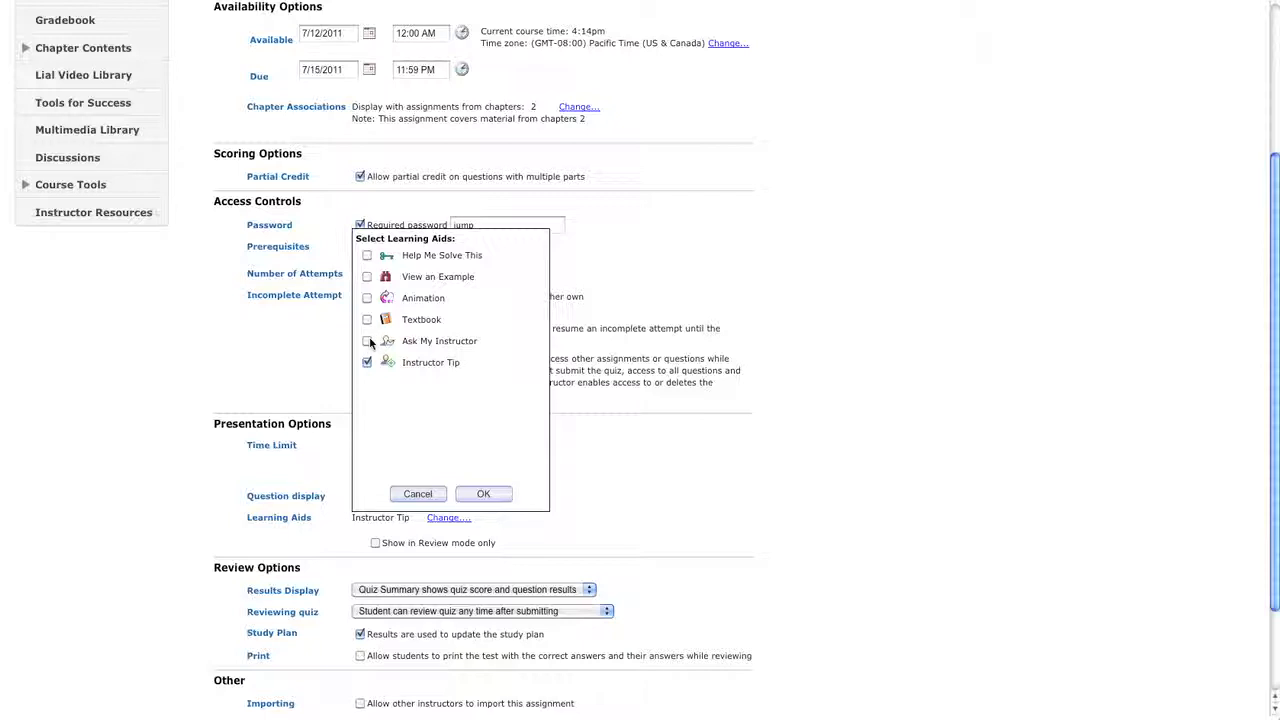
{"action": "left_click", "coordinate": [486, 495]}
{"action": "scroll", "coordinate": [531, 497], "scroll_direction": "down", "scroll_amount": 3}
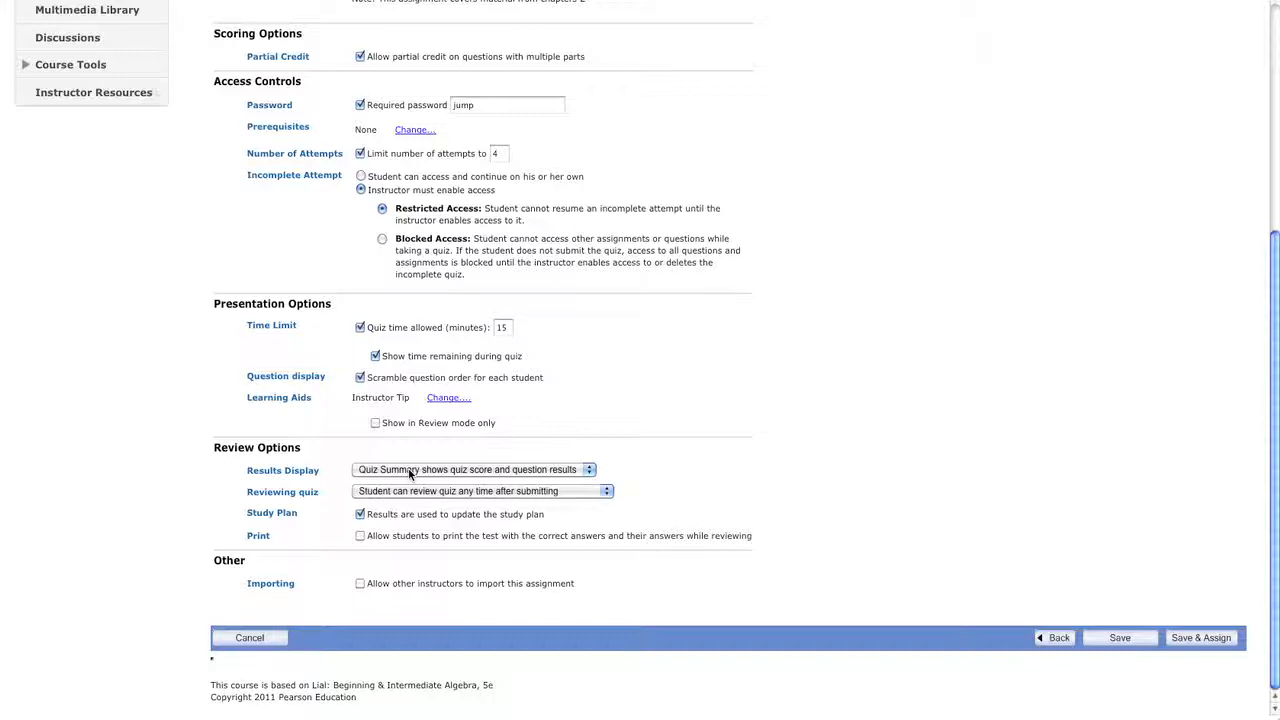
{"action": "left_click", "coordinate": [541, 474]}
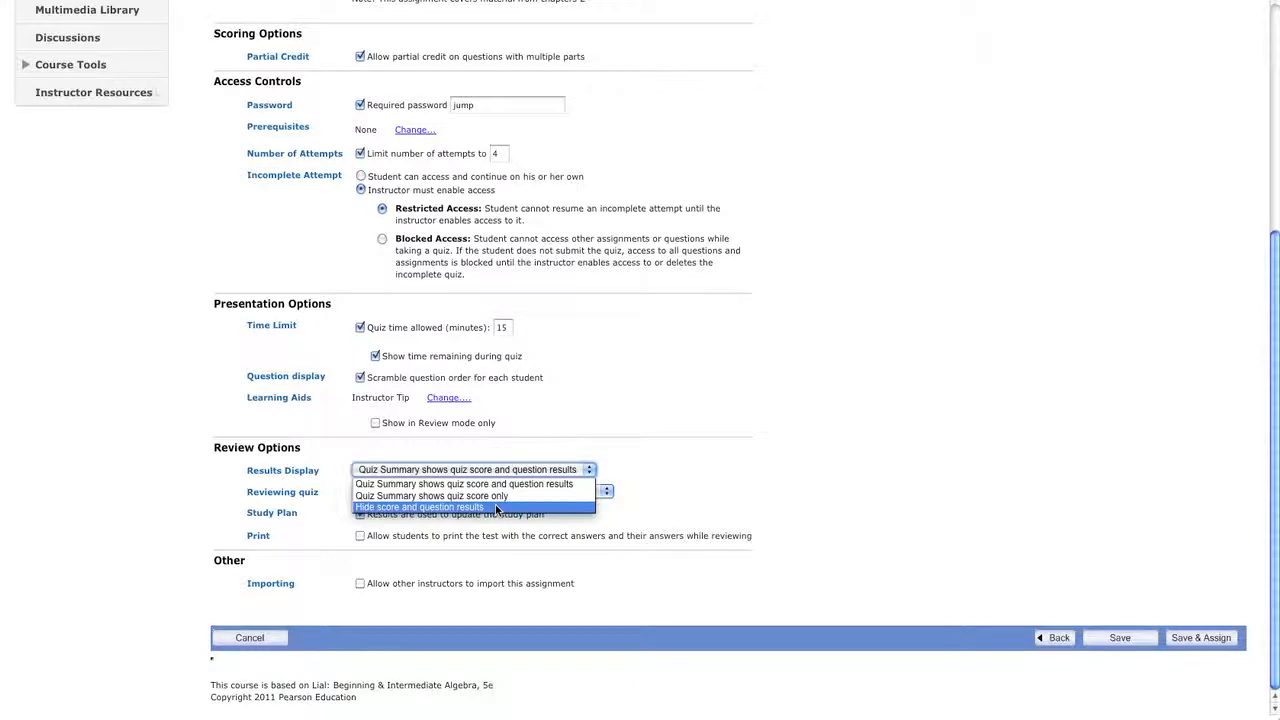
{"action": "left_click", "coordinate": [507, 445]}
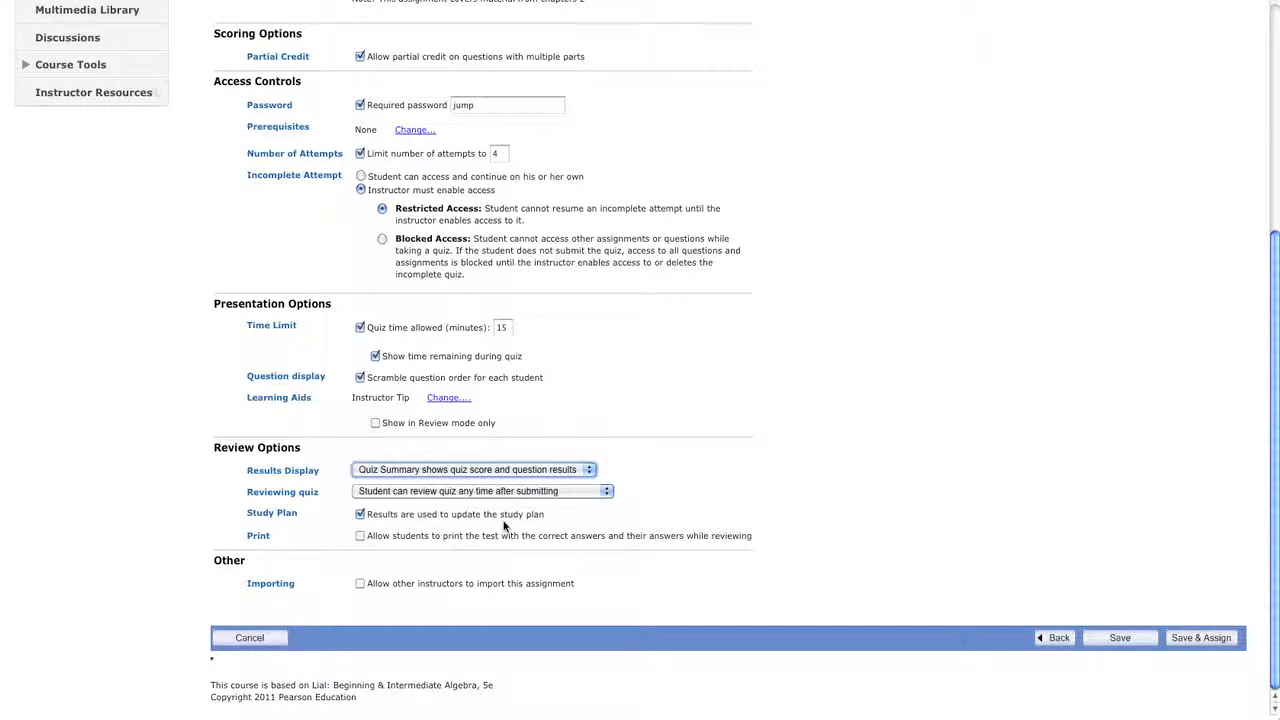
{"action": "left_click", "coordinate": [558, 492]}
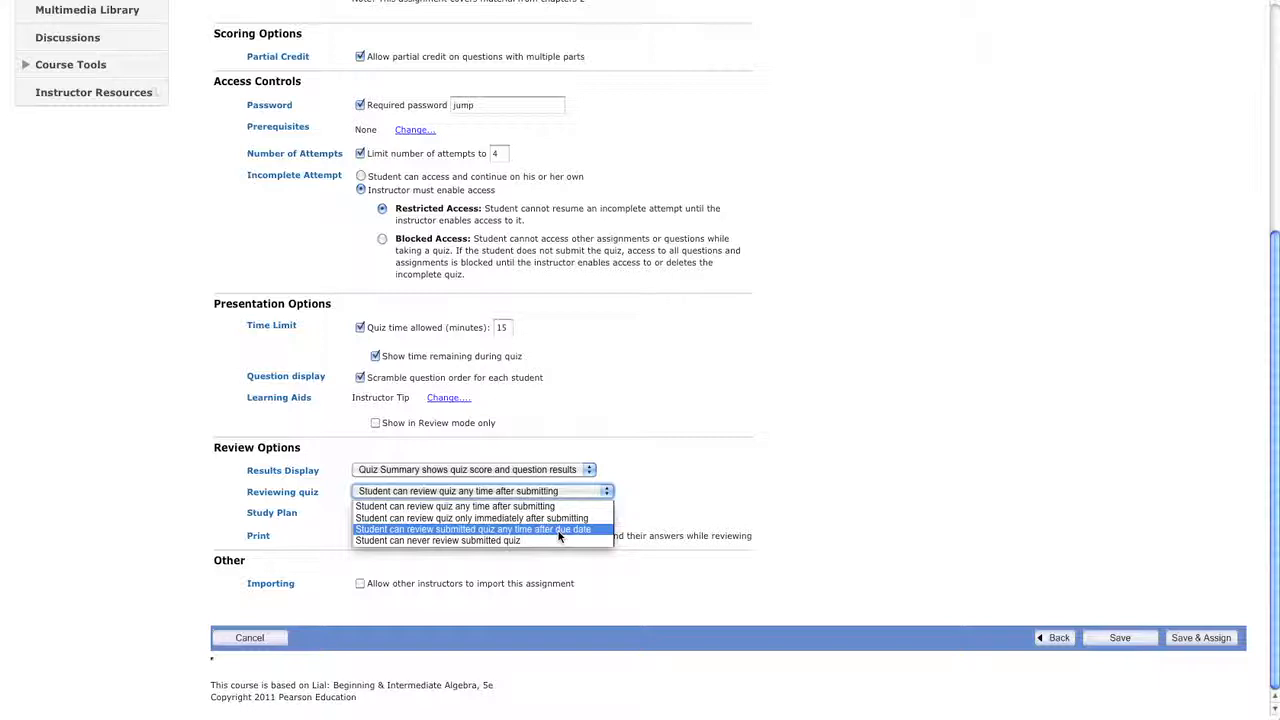
{"action": "left_click", "coordinate": [633, 536]}
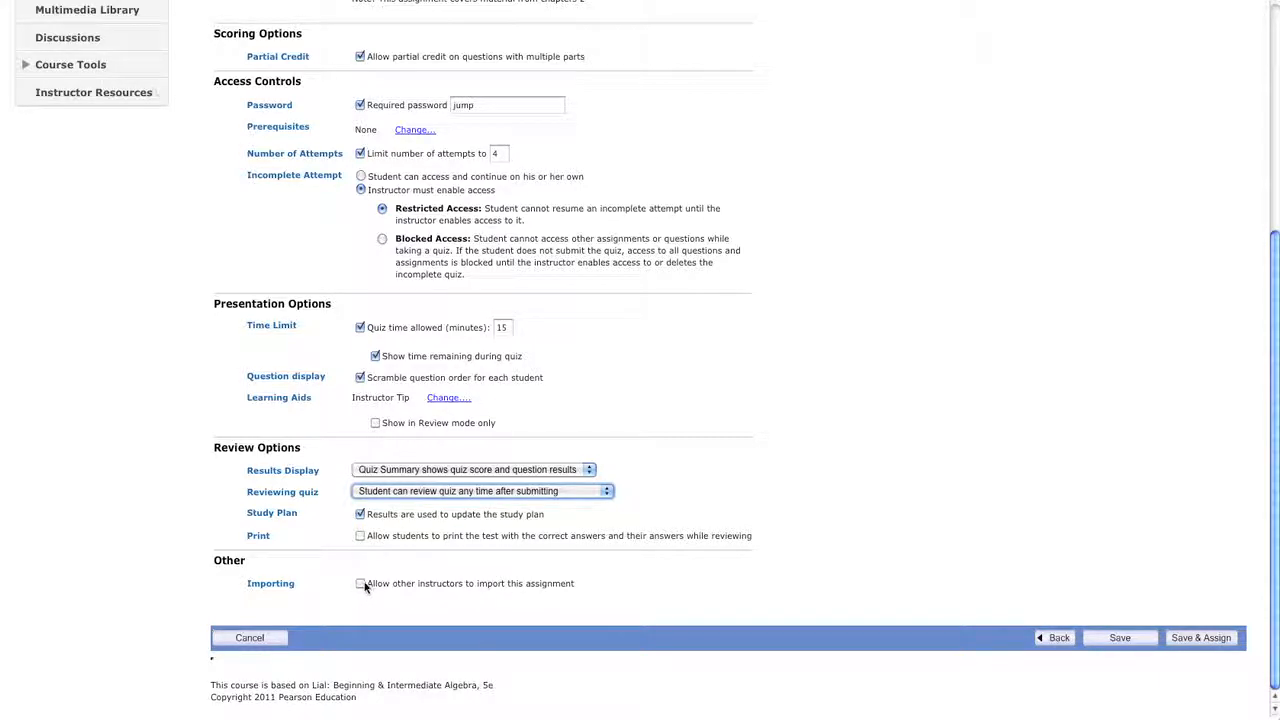
{"action": "left_click", "coordinate": [1210, 645]}
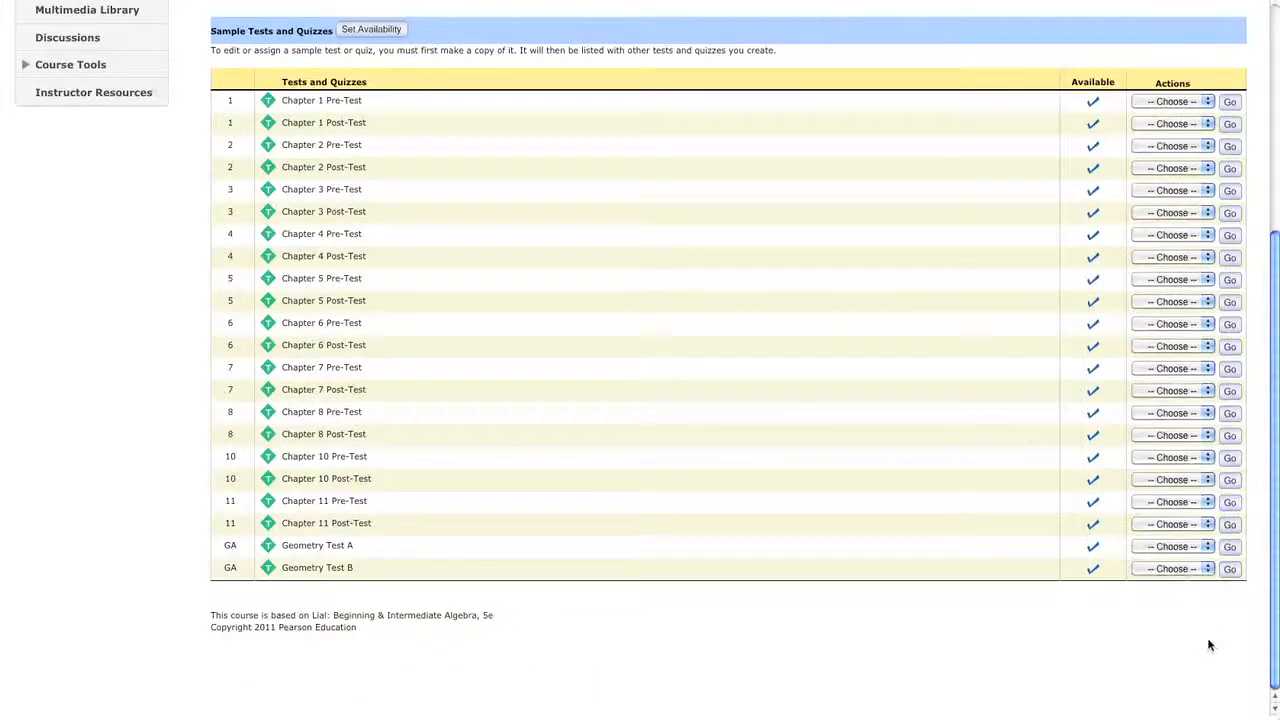
Confirm 'my first quiz' is listed with dates 07/12/11–07/15/11 and check its Actions menu.
{"action": "scroll", "coordinate": [728, 438], "scroll_direction": "up", "scroll_amount": 5}
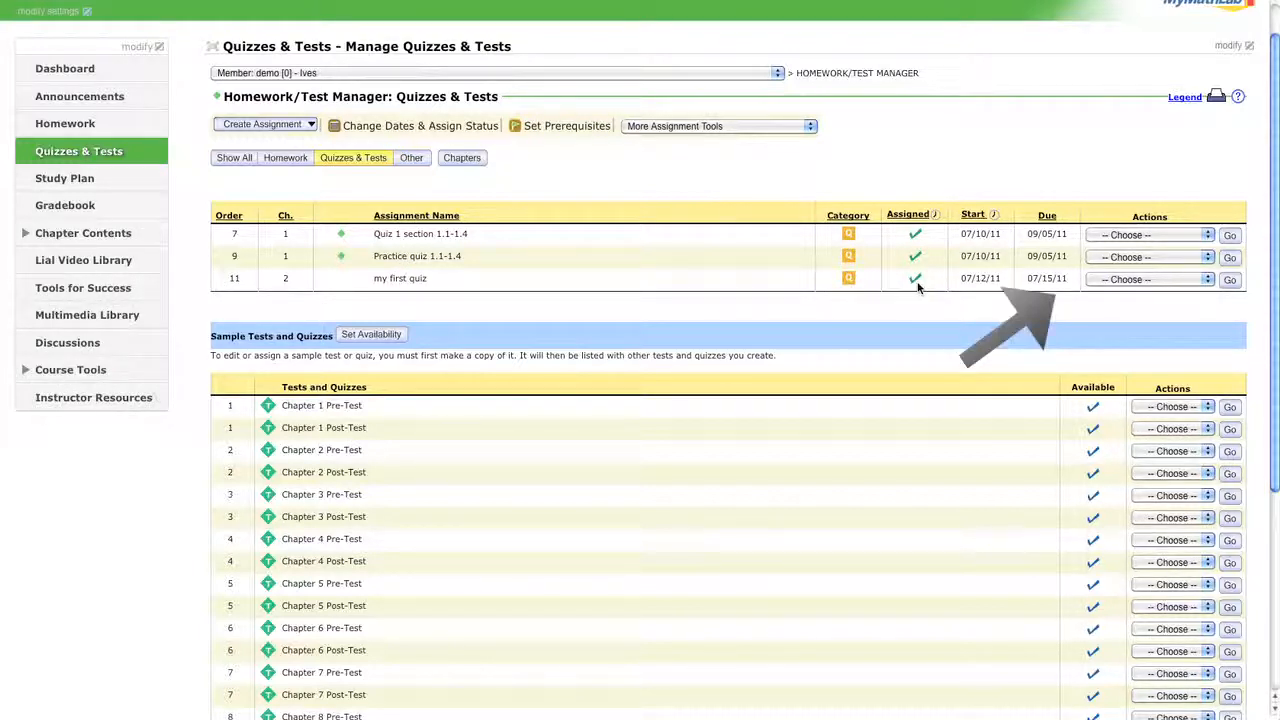
{"action": "left_click", "coordinate": [1106, 283]}
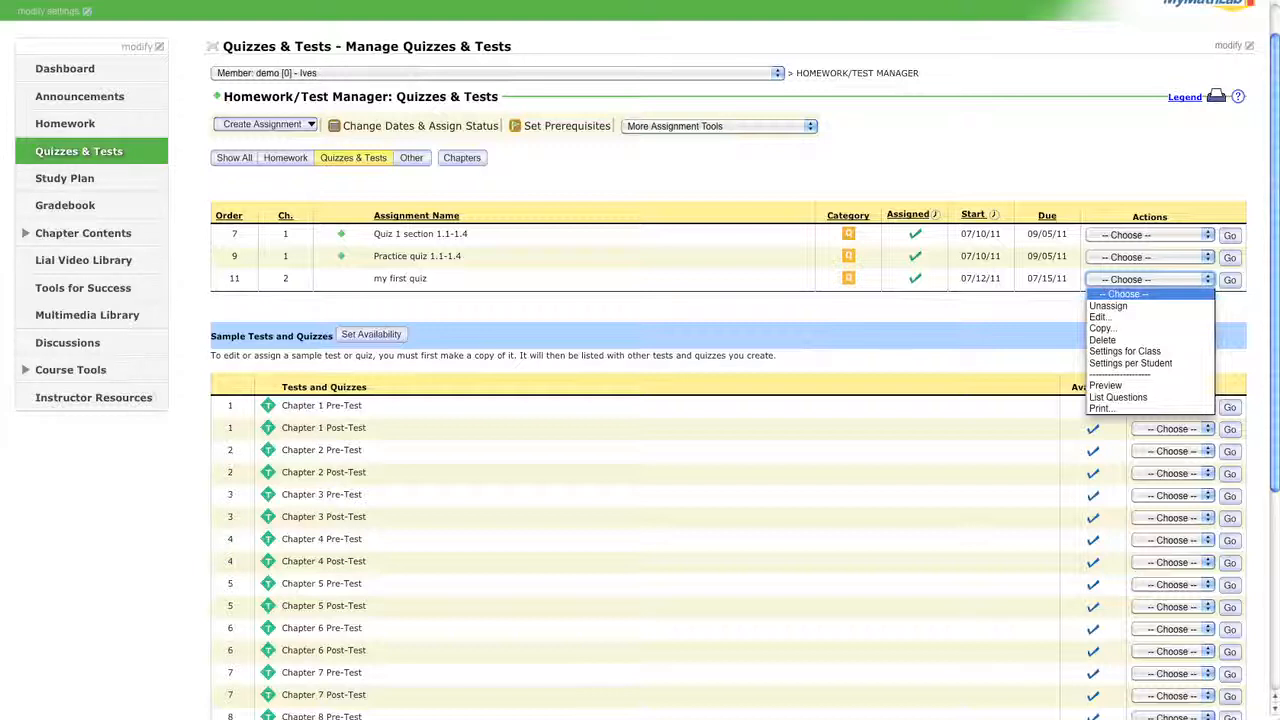
{"action": "key", "text": "Escape"}
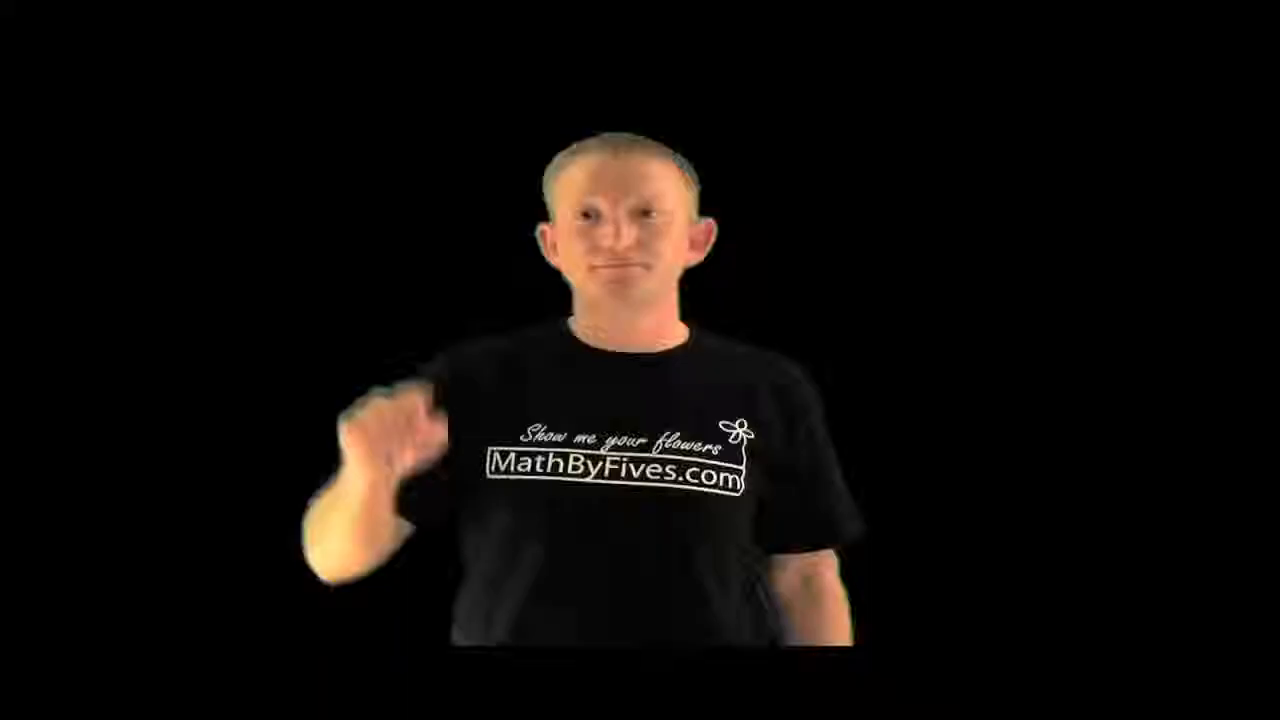